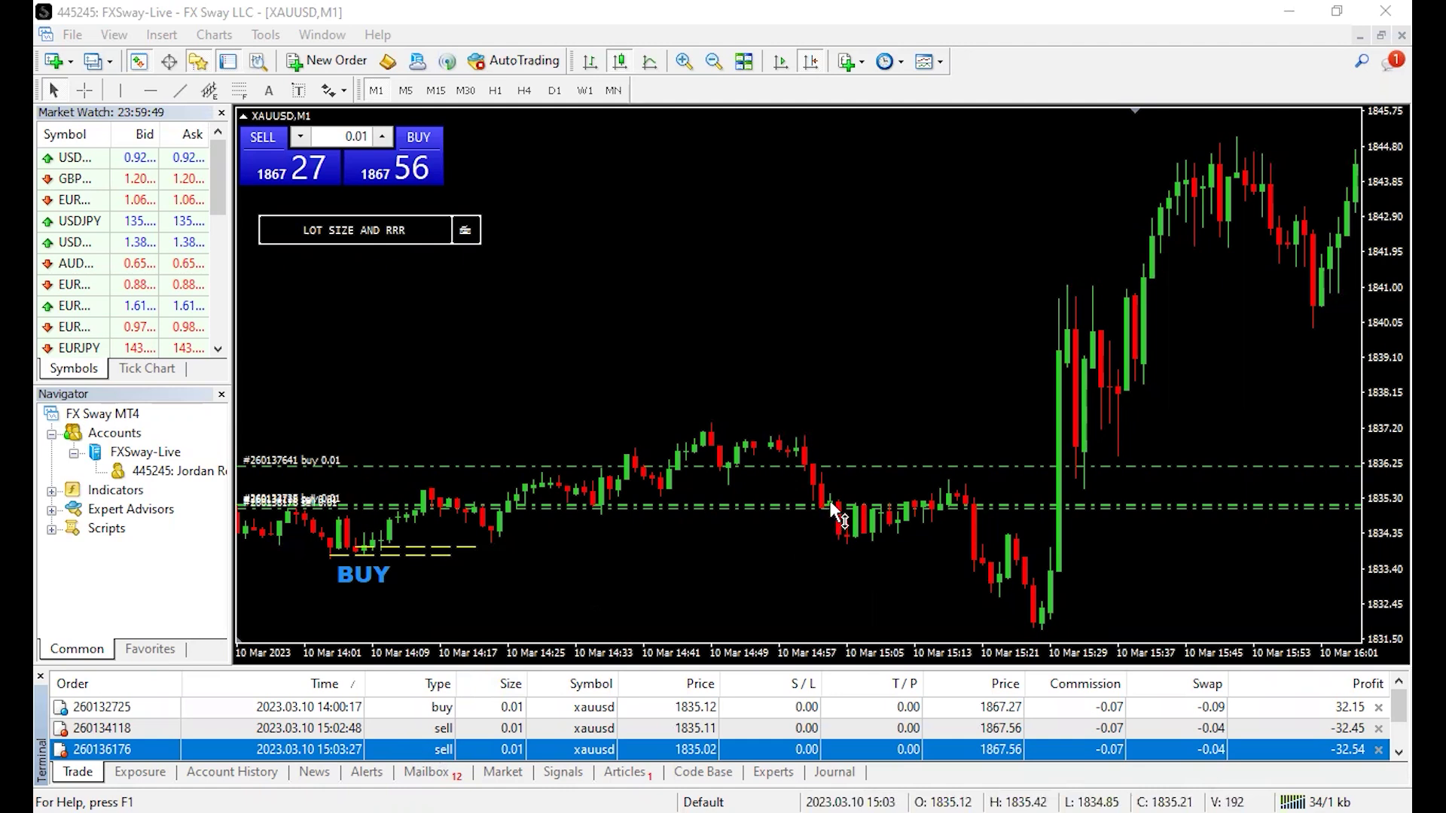
# - Add a grey horizontal line at the 1835.02 sell entry price
pyautogui.click(151, 92)
pyautogui.click(804, 551)
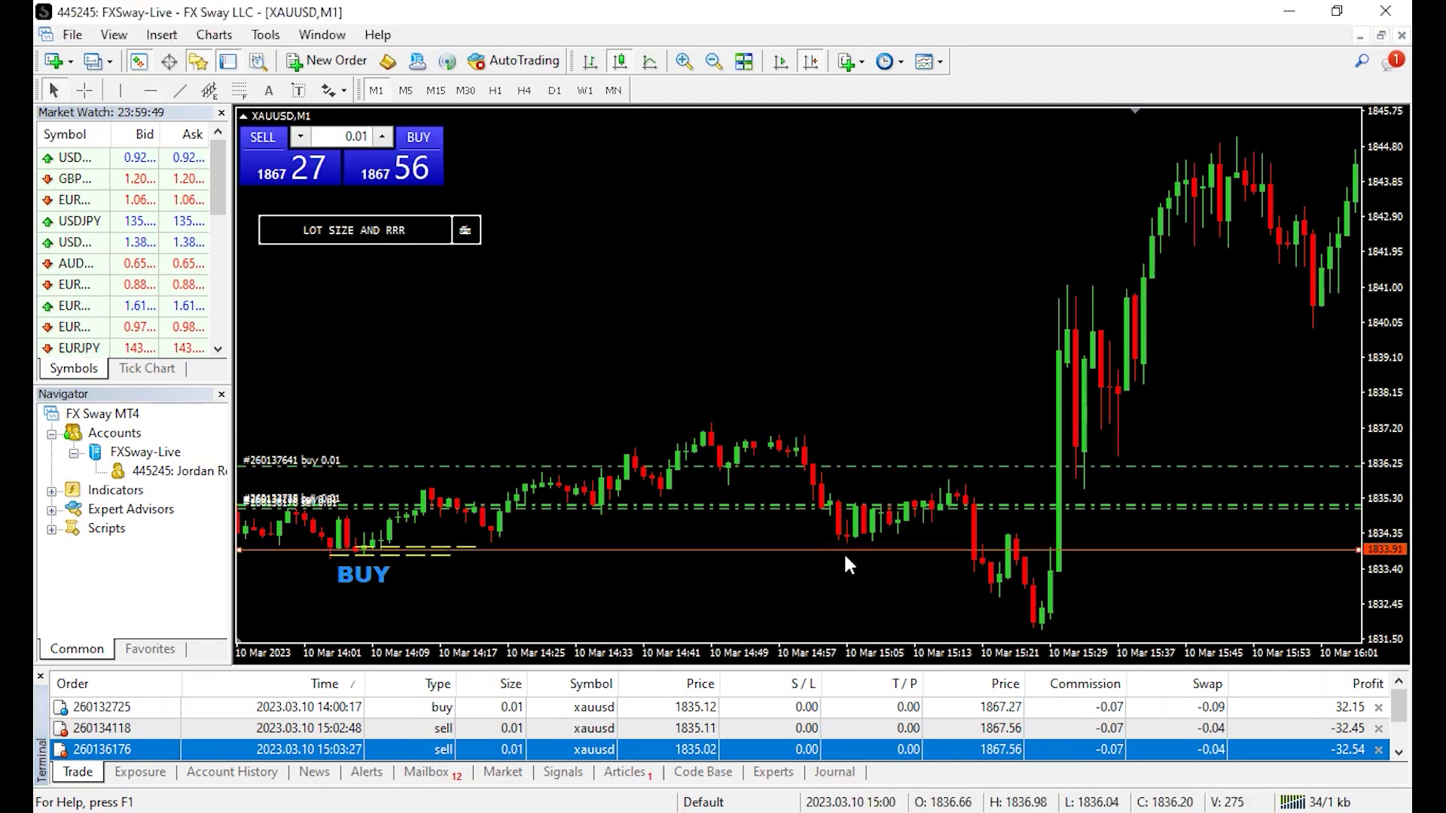
pyautogui.doubleClick(757, 513)
pyautogui.write('1')
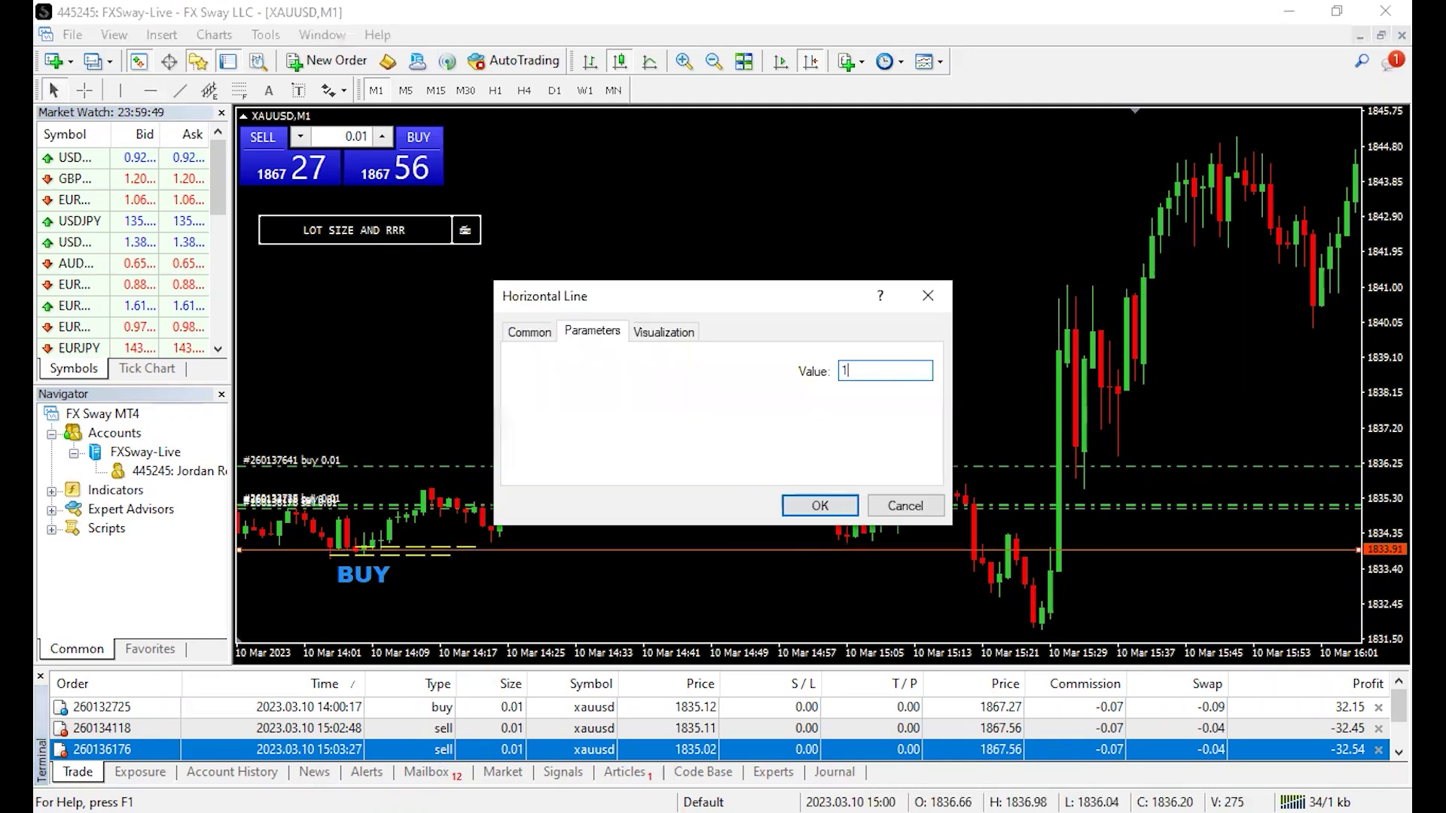
pyautogui.write('835.0')
pyautogui.write('0')
pyautogui.click(529, 332)
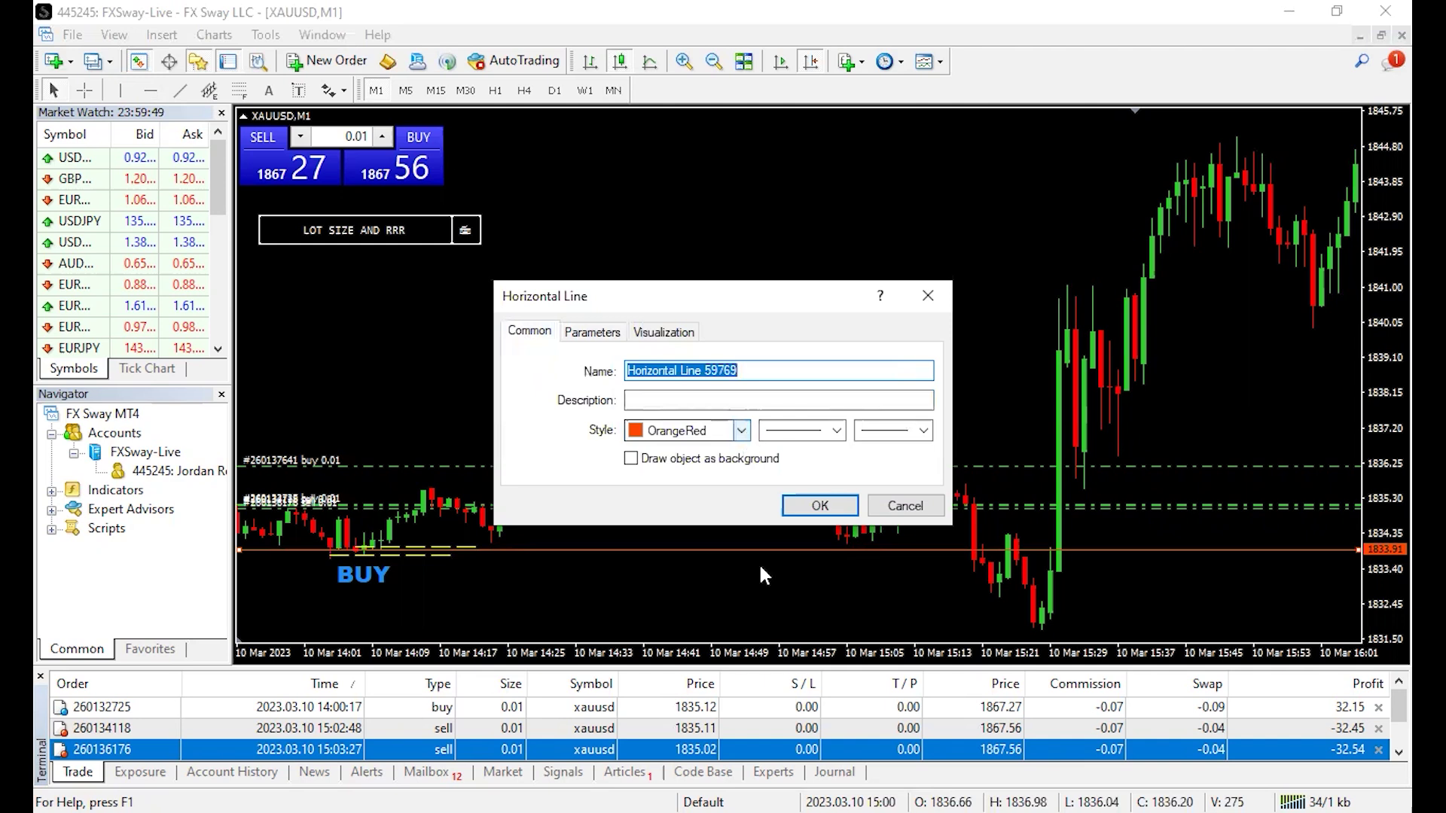
pyautogui.click(741, 431)
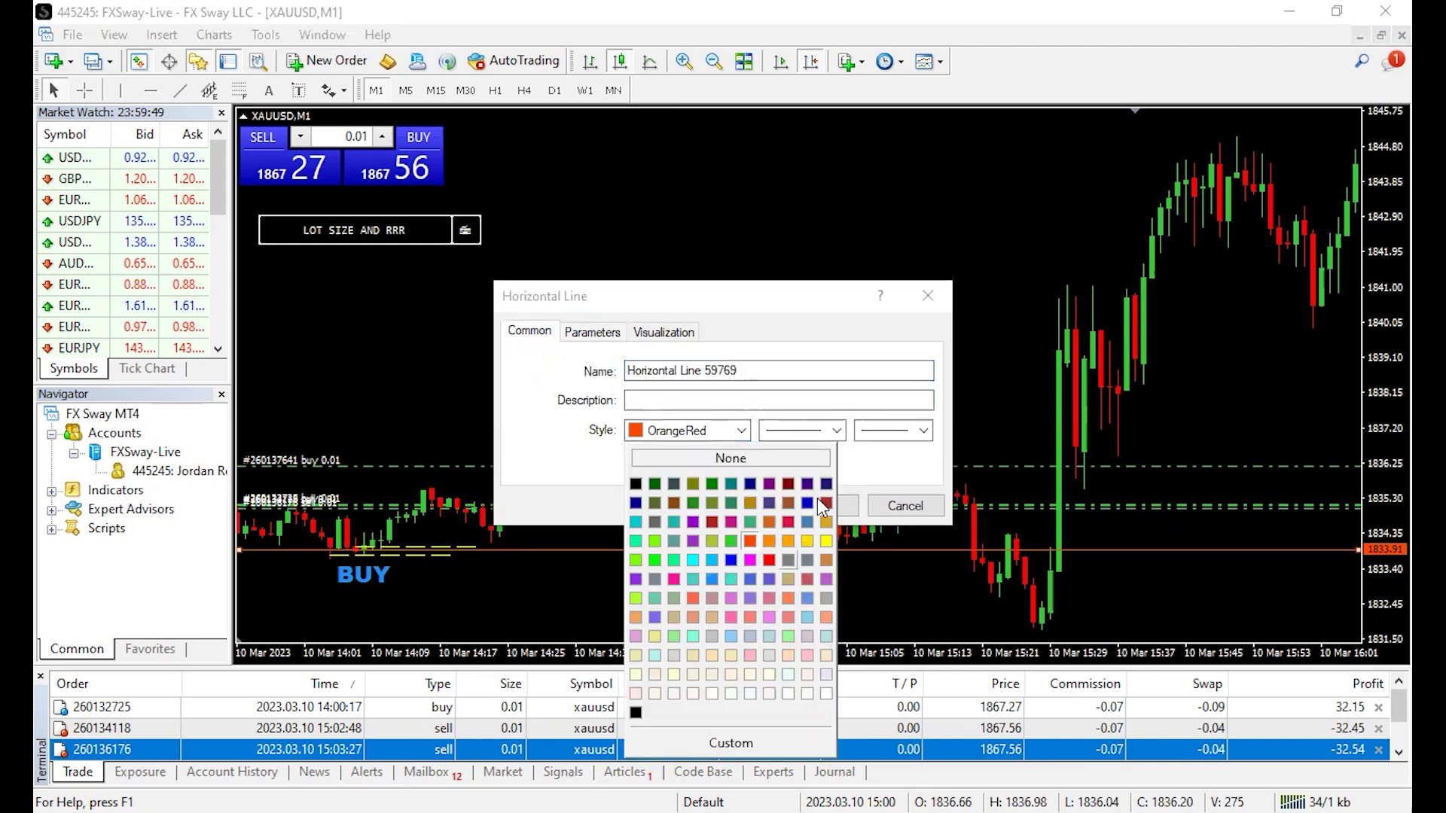
pyautogui.click(792, 567)
pyautogui.press('Return')
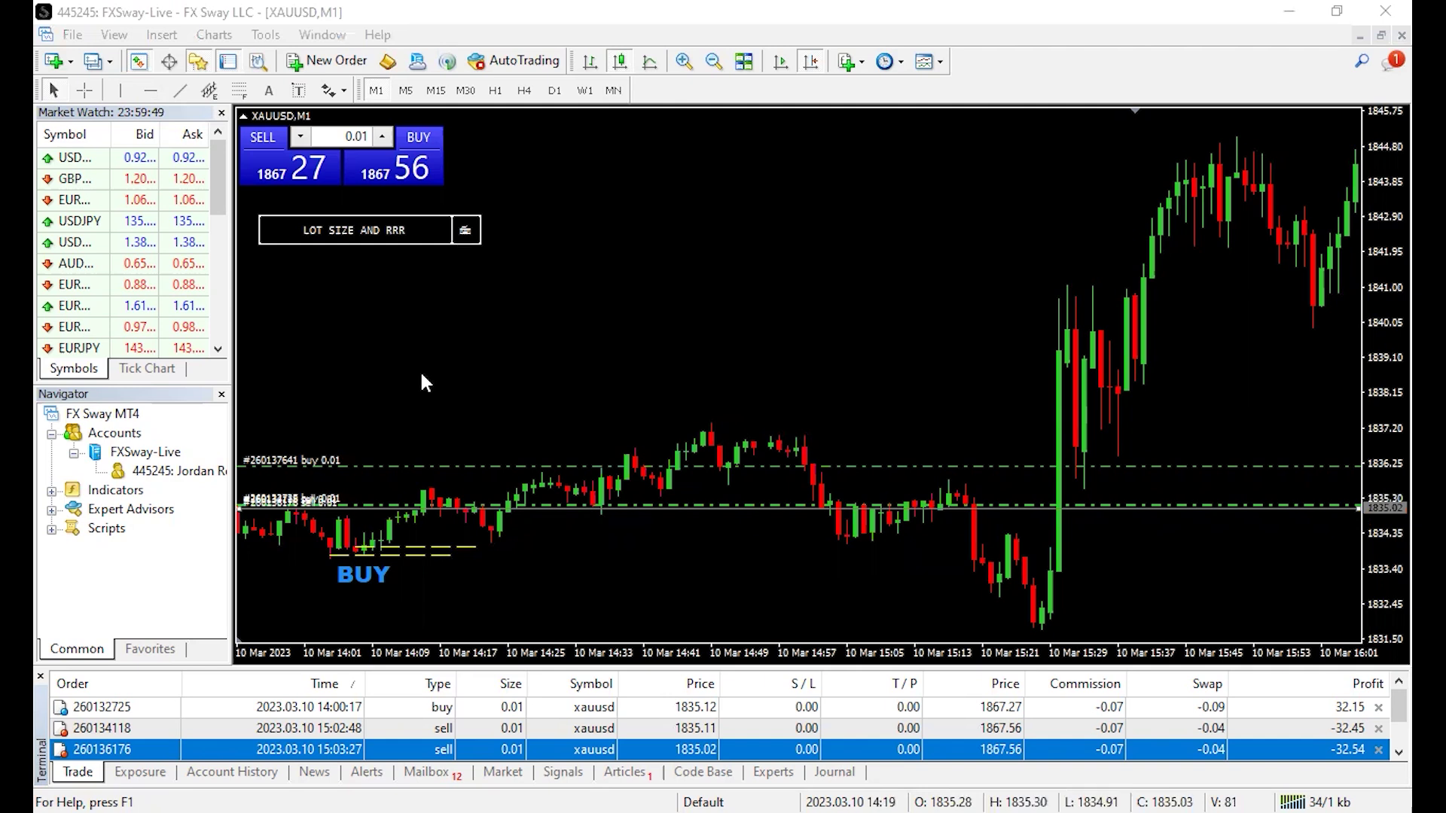
# - Switch the calculator to a SELL STOP order with an open price of 1835.02
pyautogui.click(331, 266)
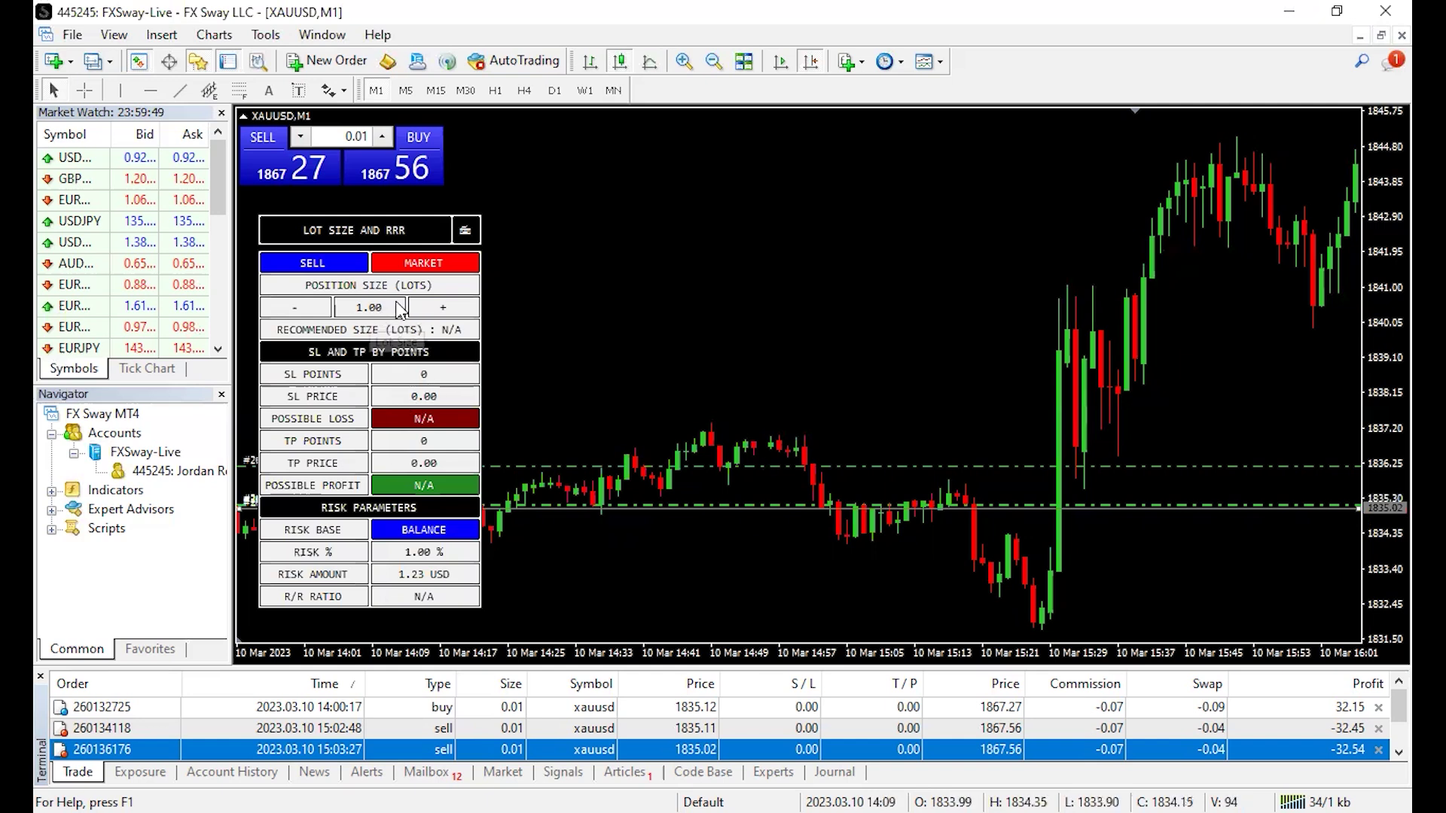
pyautogui.click(423, 263)
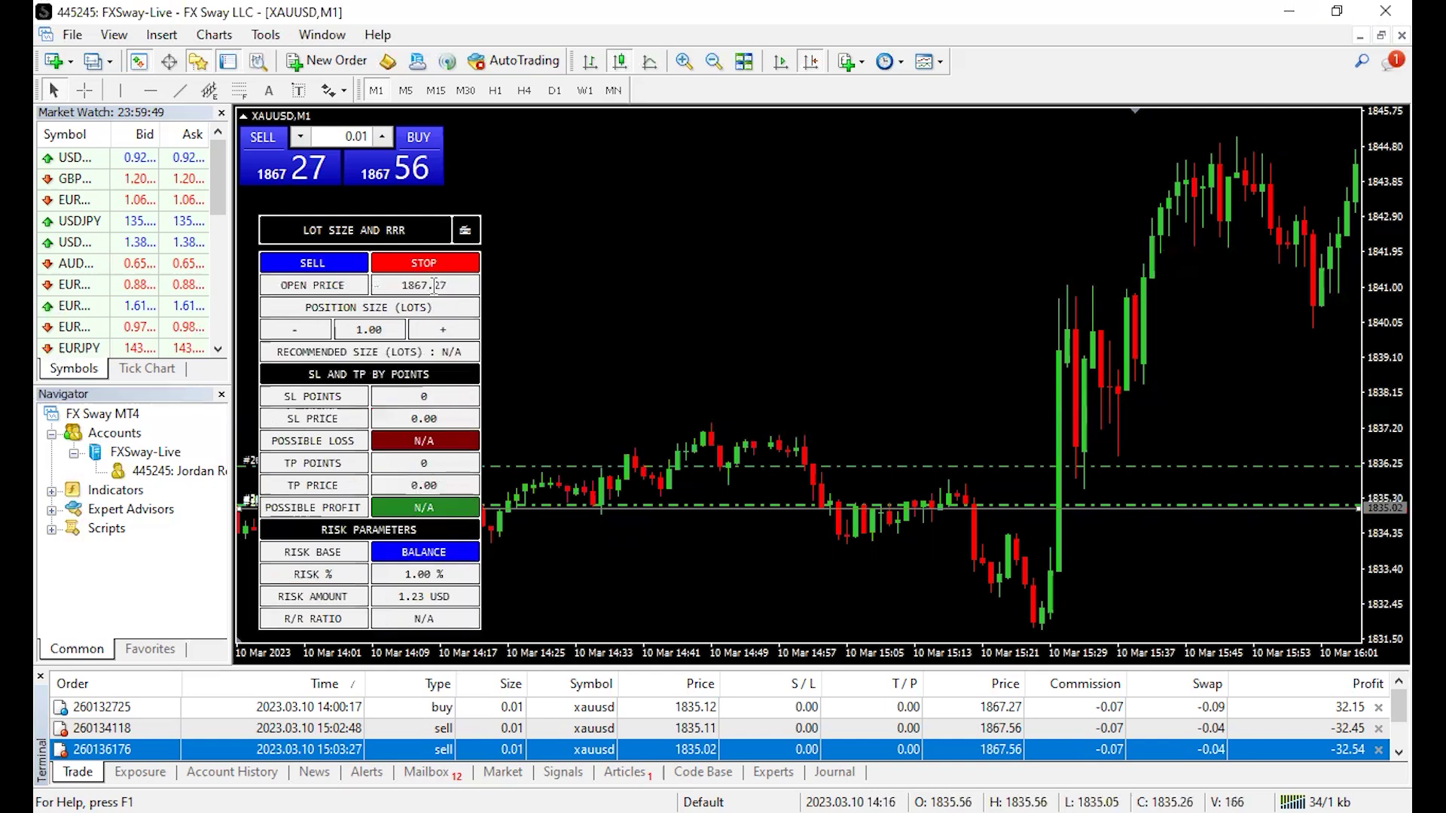
pyautogui.click(434, 286)
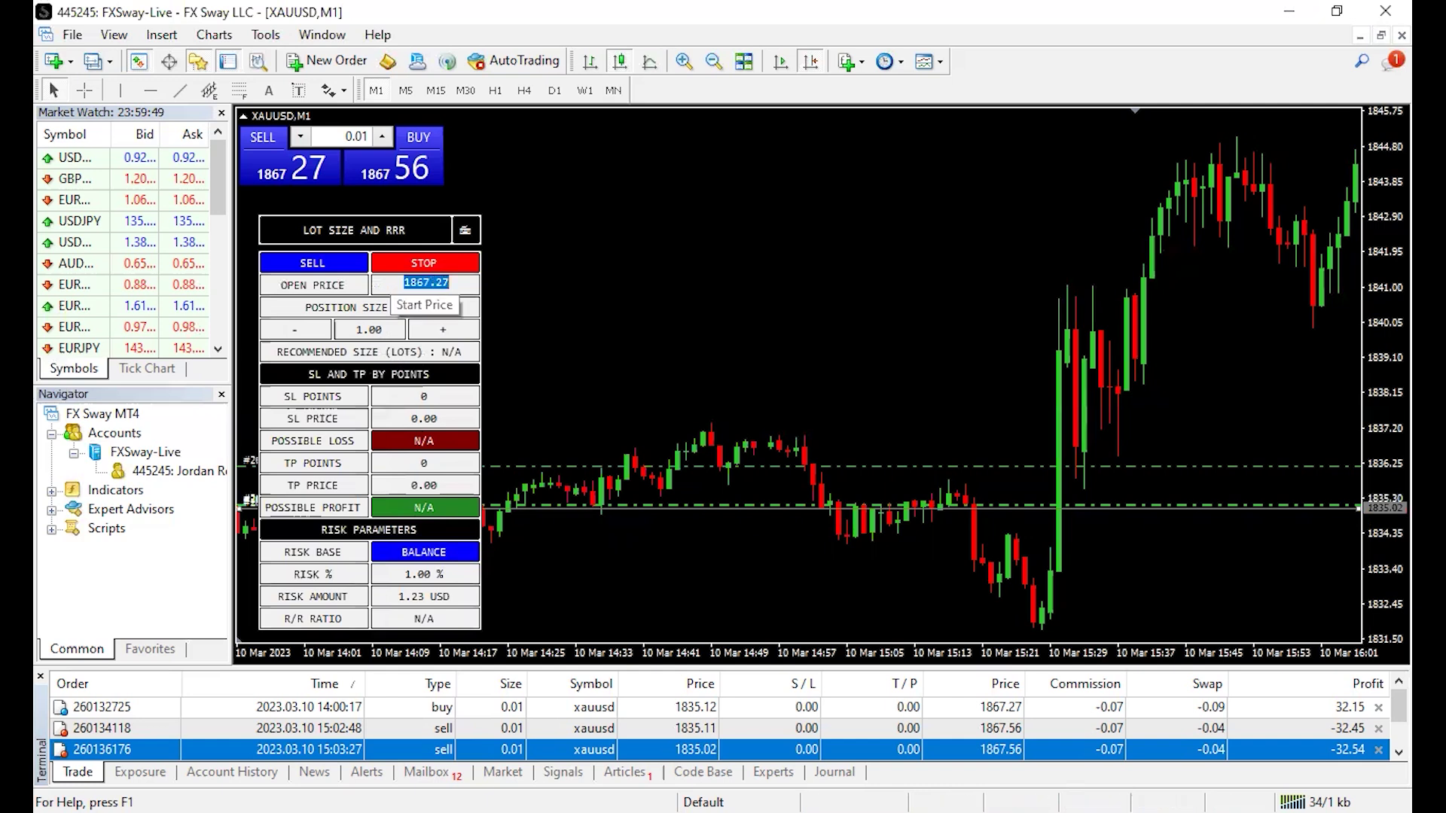
pyautogui.write('1835.0')
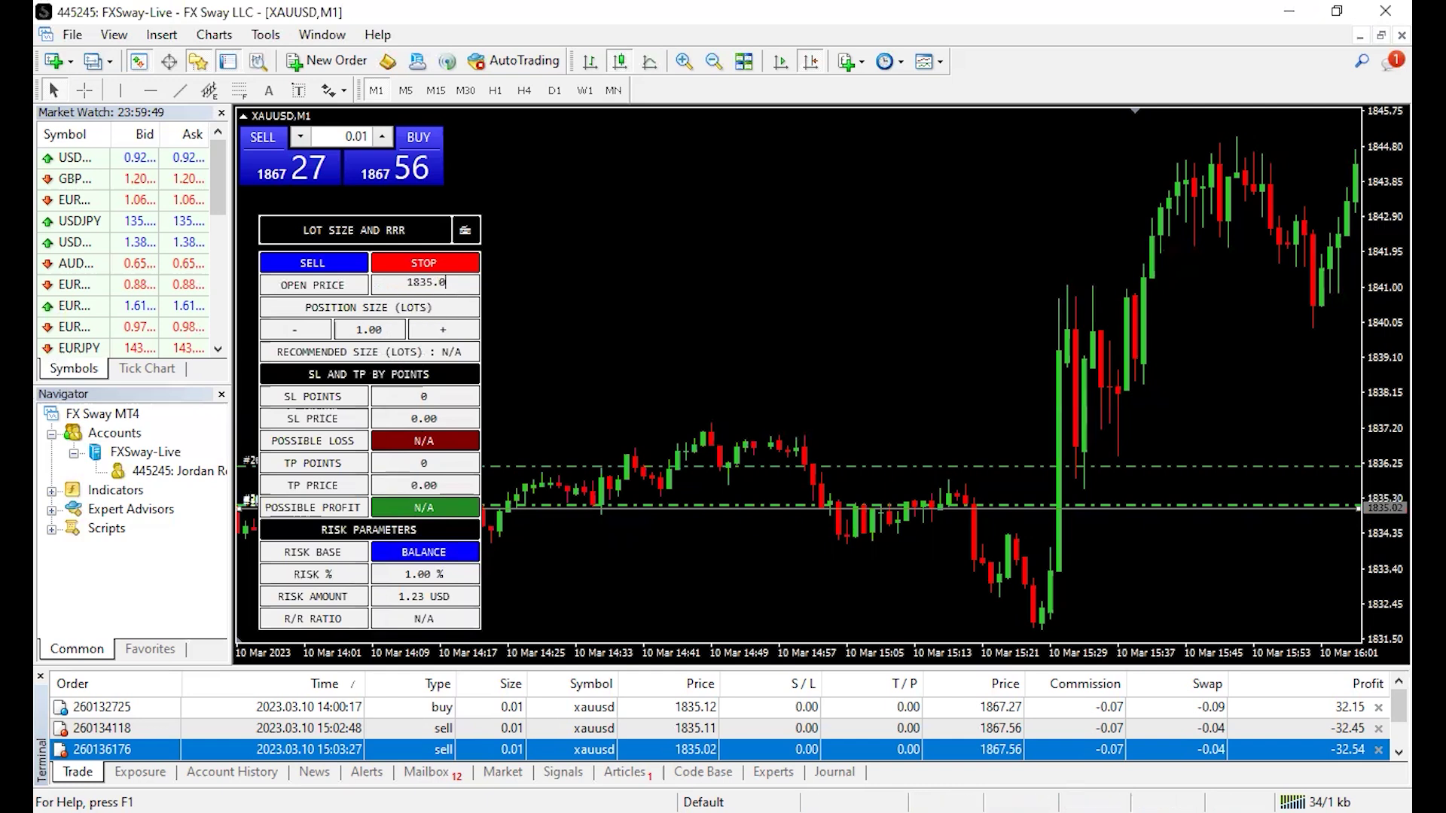
pyautogui.write('2')
pyautogui.press('Return')
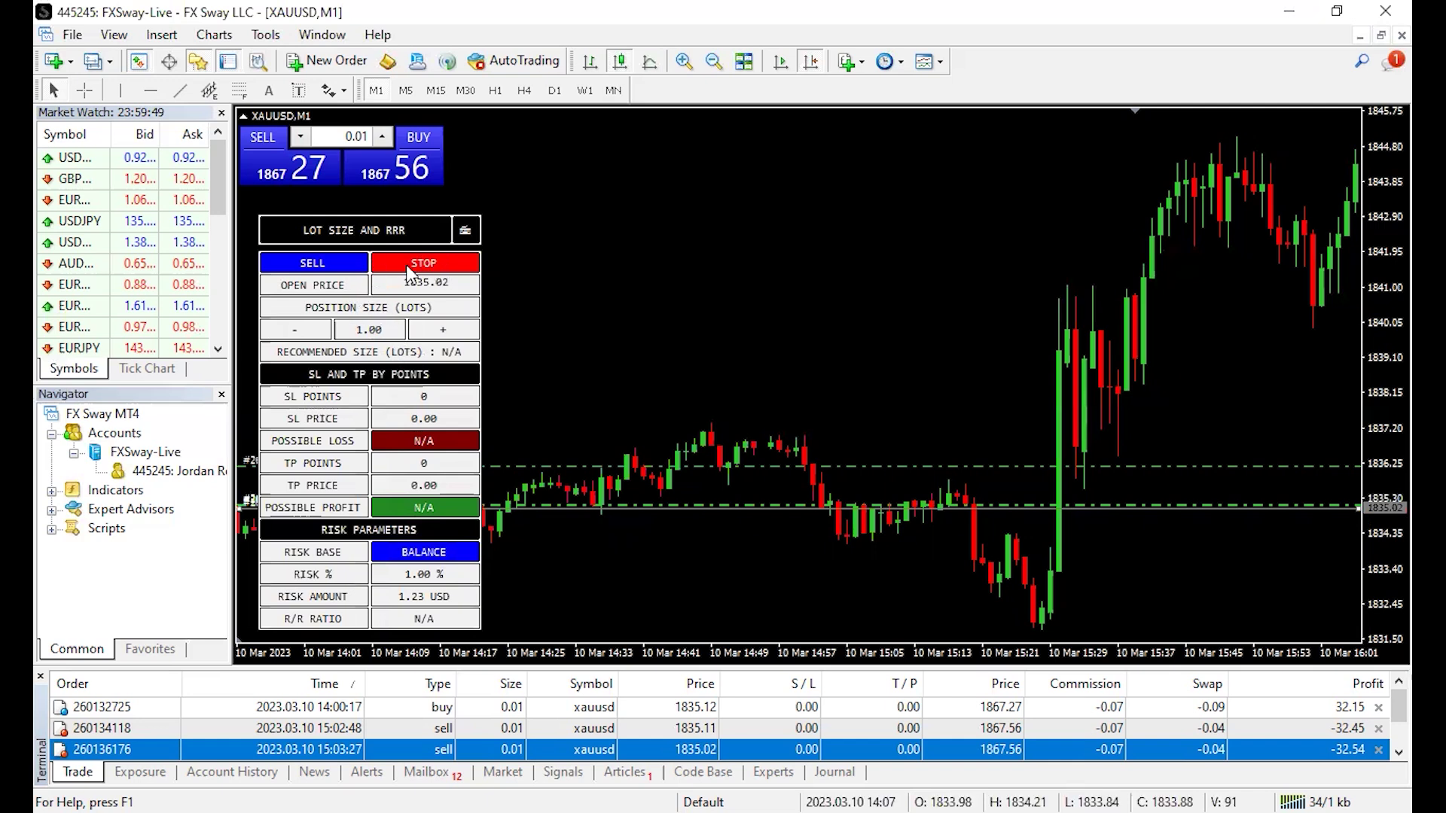
# - Enter a 250-point stop loss, putting it at 1837.52 with 250.00 USD at risk
pyautogui.click(423, 396)
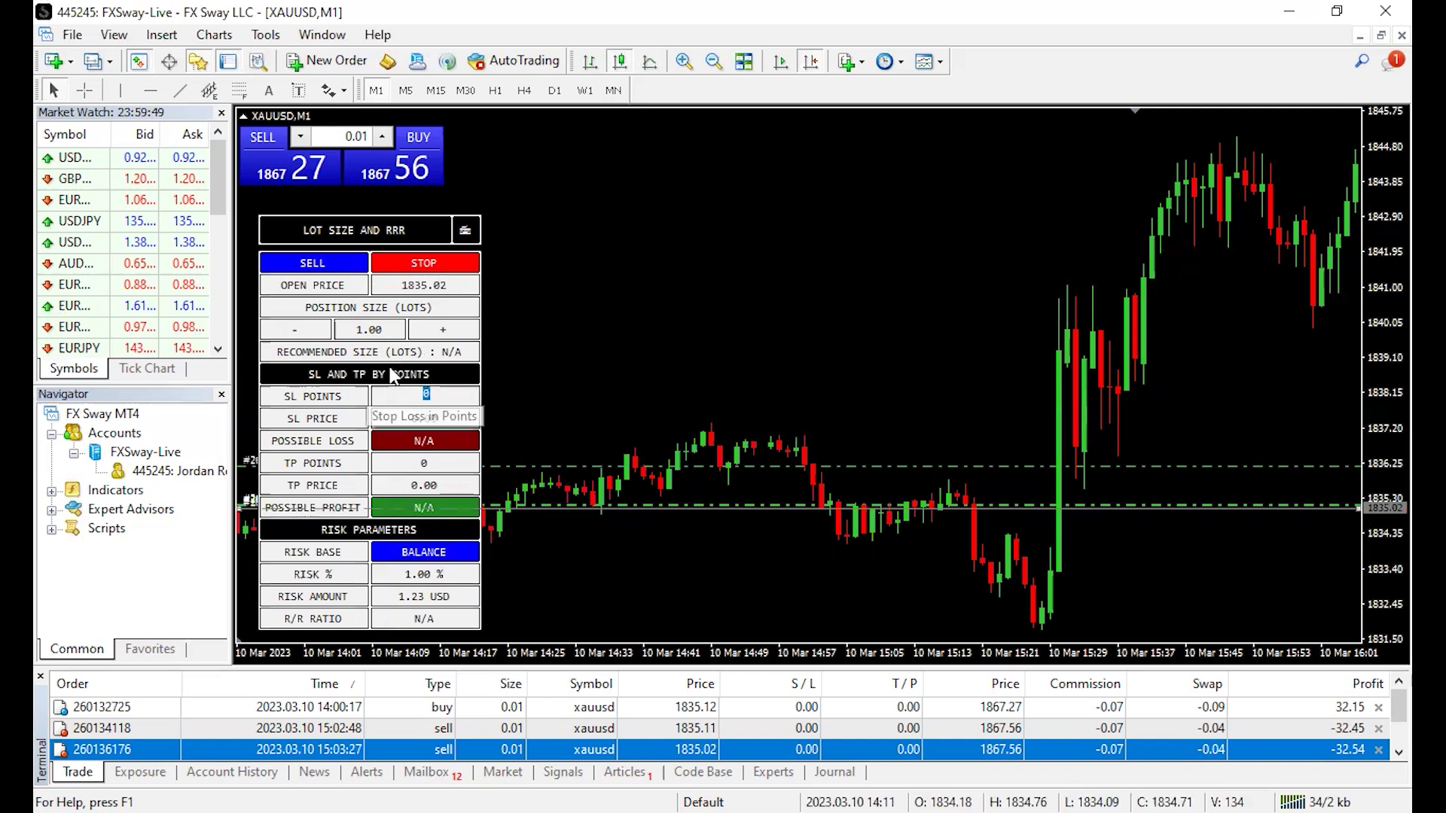
pyautogui.click(426, 399)
pyautogui.write('25')
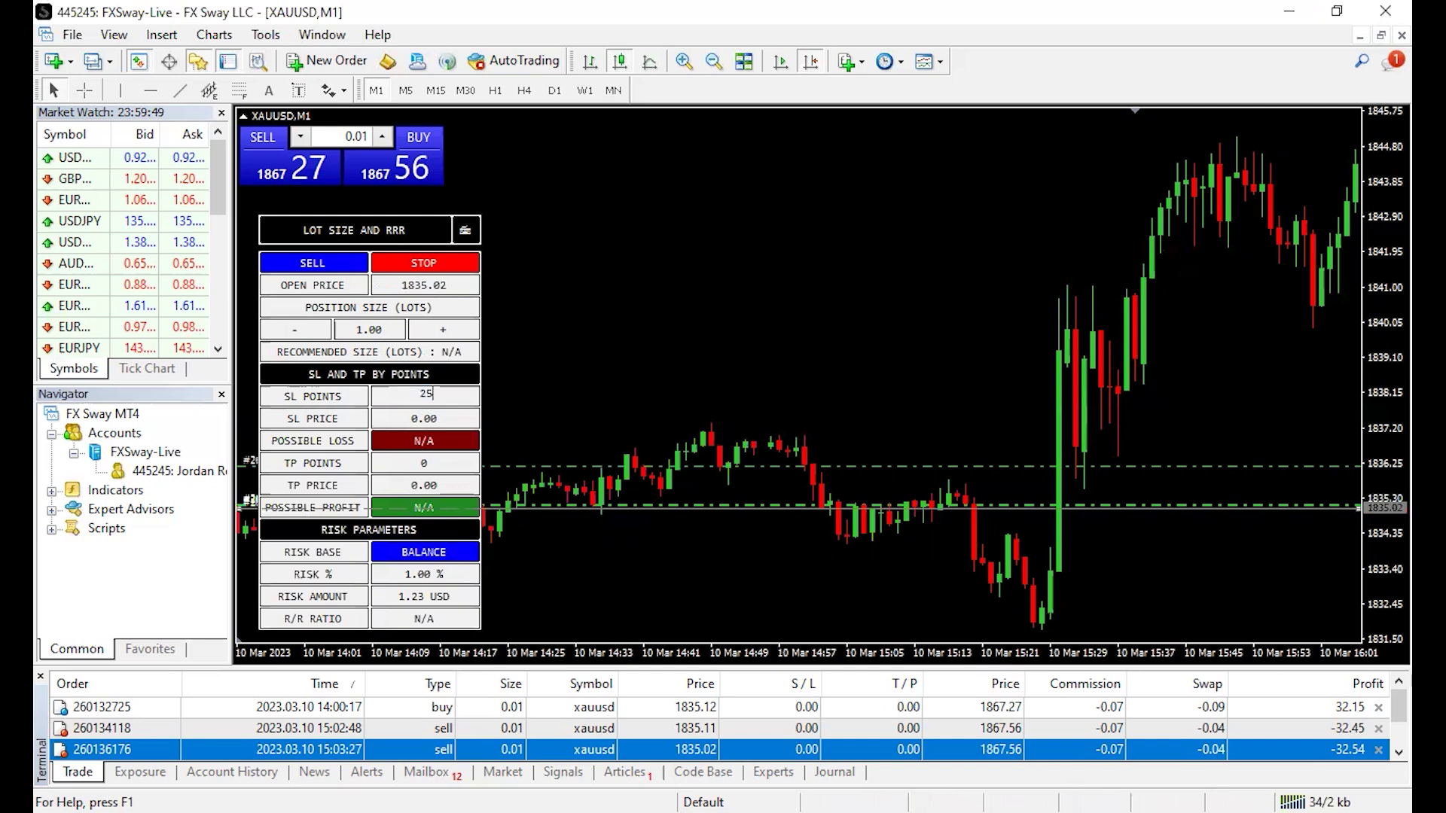
pyautogui.write('0')
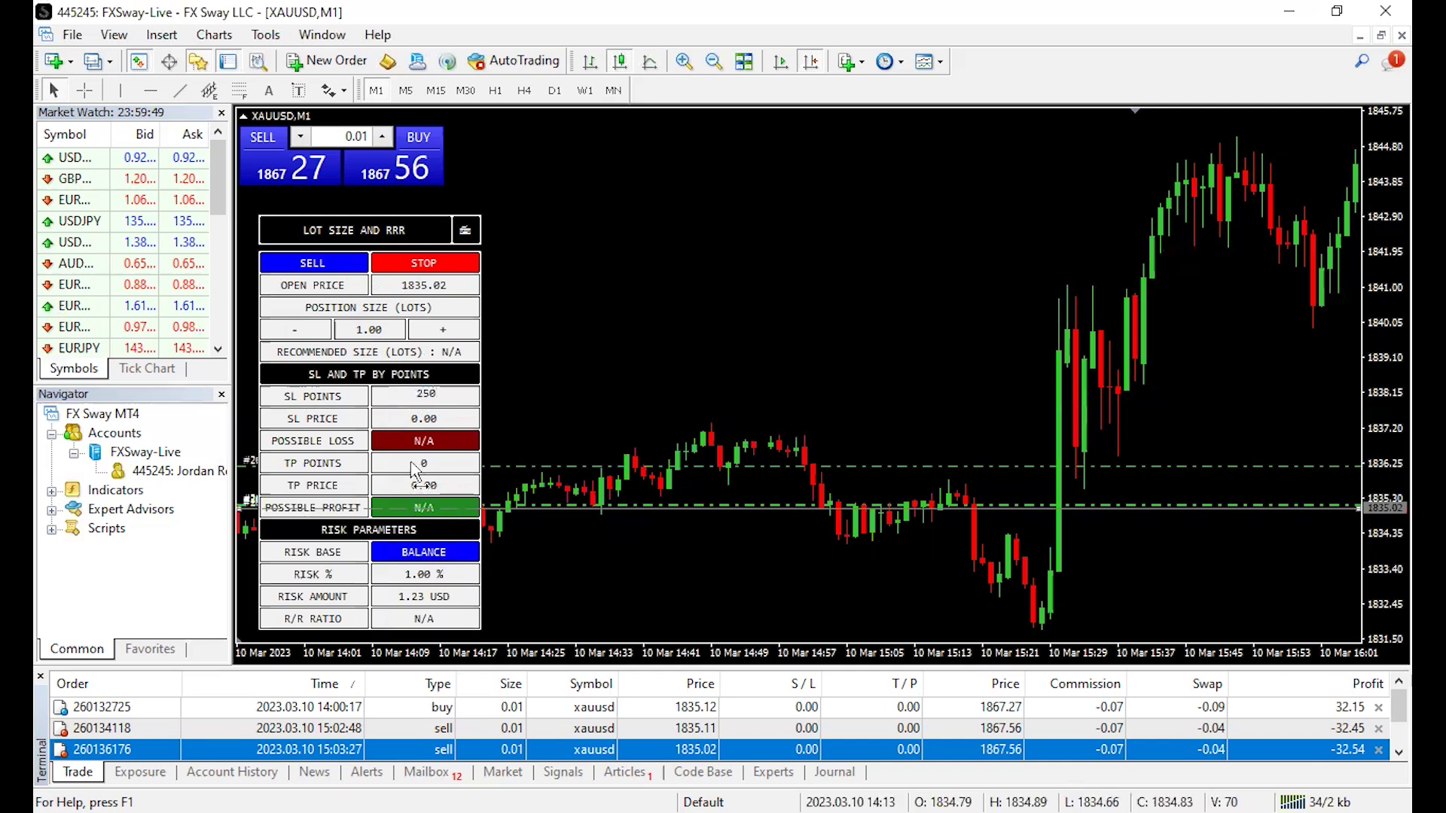
pyautogui.press('Tab')
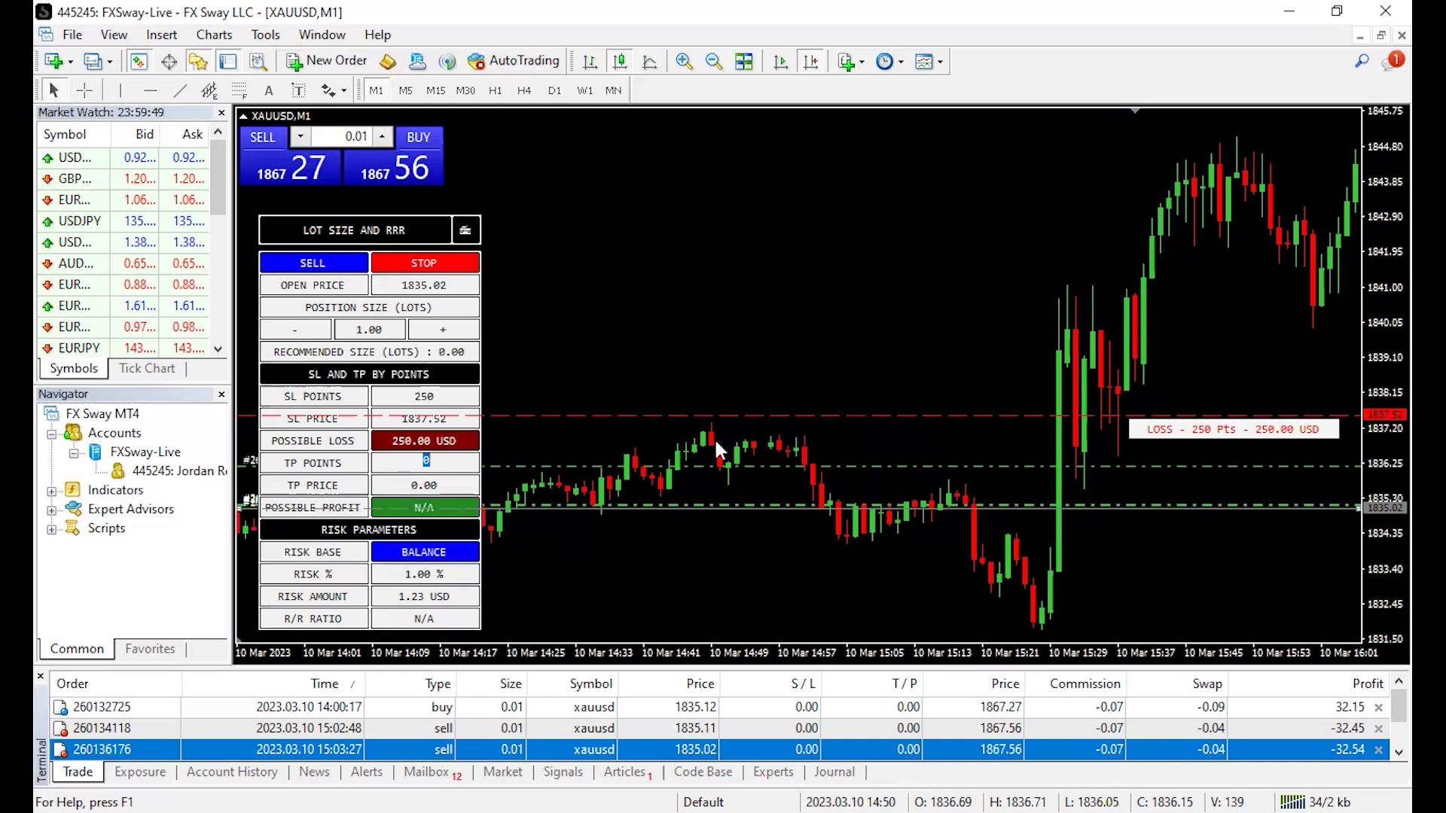
# - Drop a new horizontal line on the chart near the stop-loss level
pyautogui.moveTo(840, 461)
pyautogui.click(151, 91)
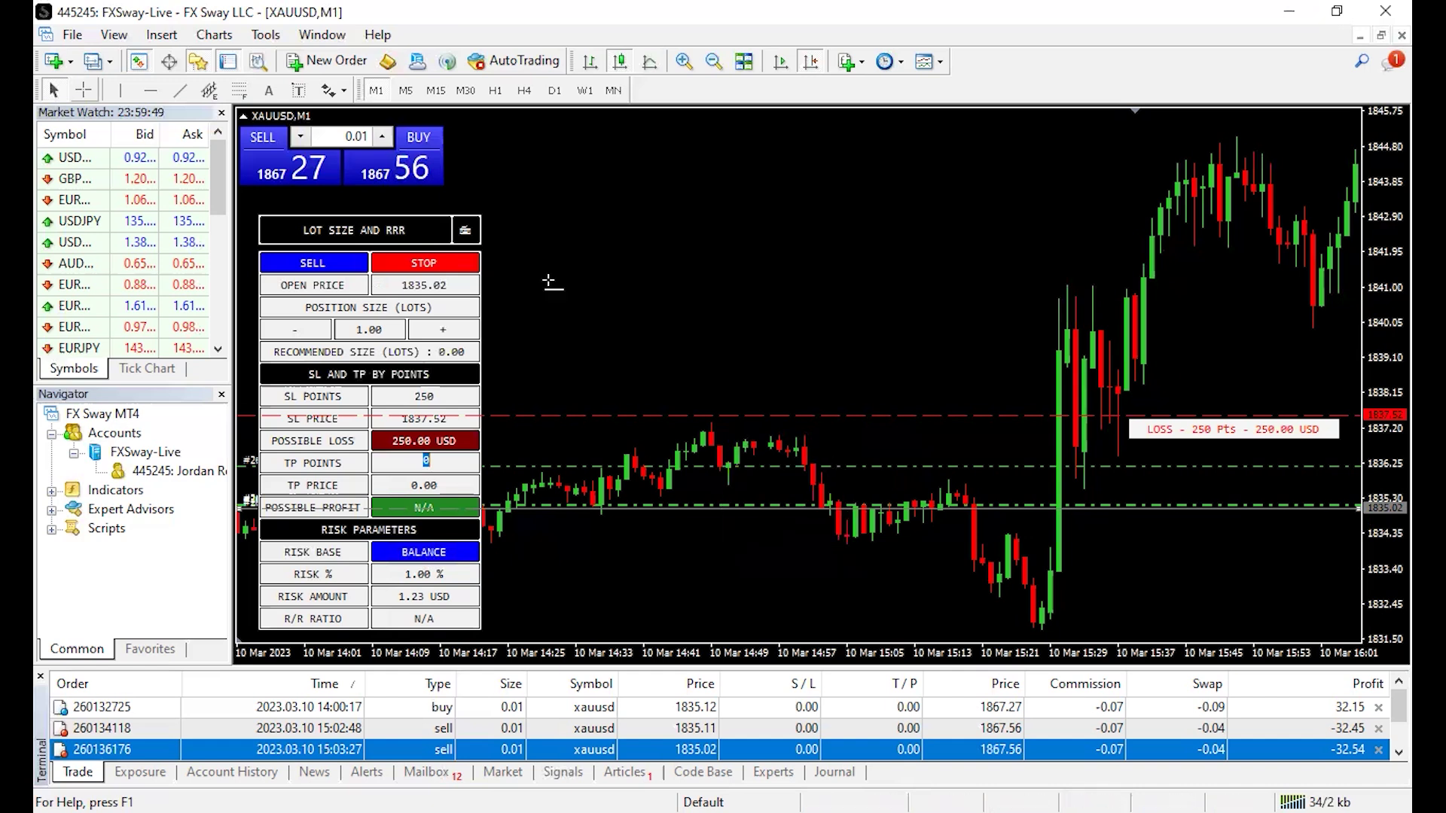
pyautogui.click(877, 436)
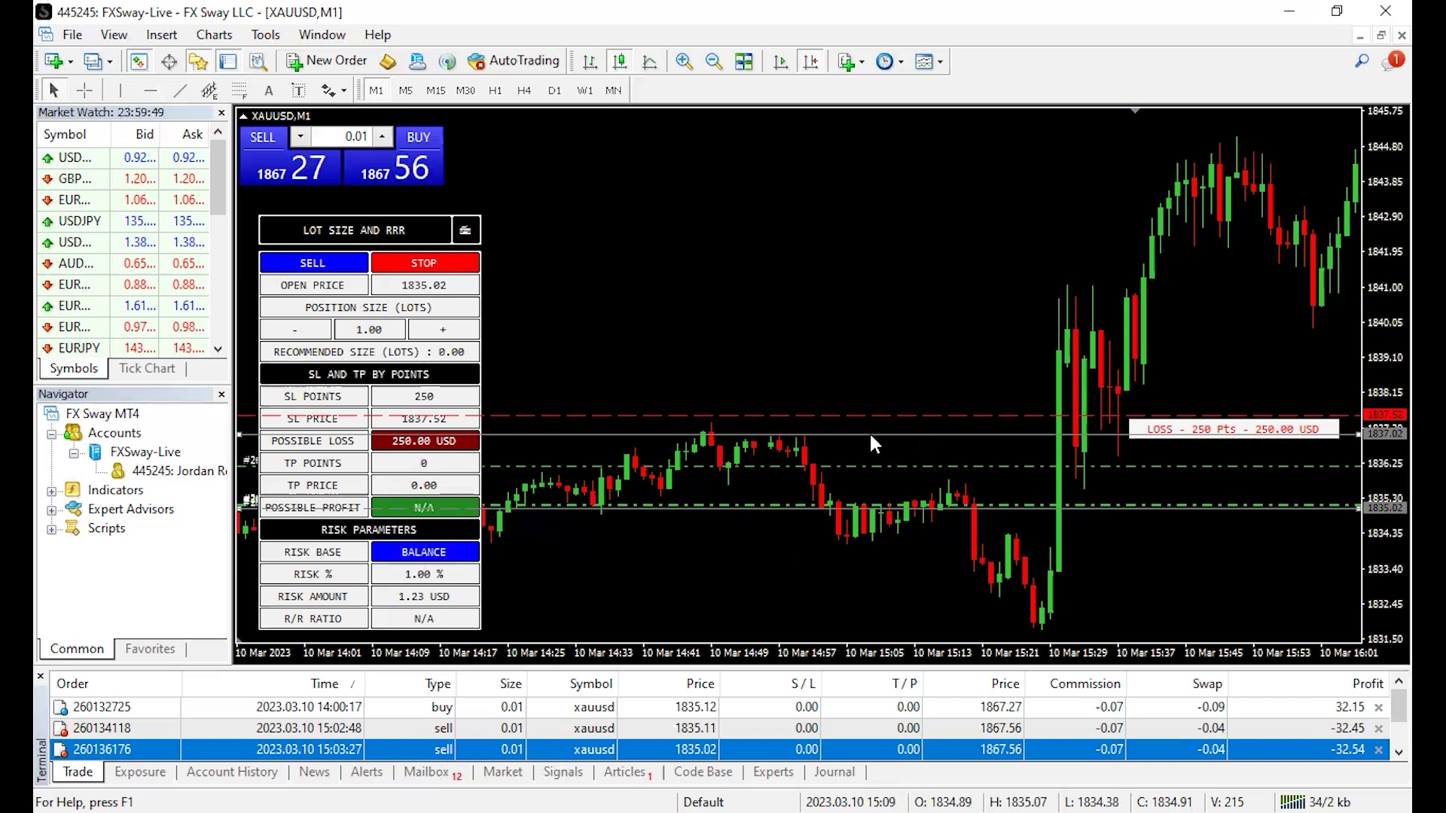
# - Move the new horizontal line to the 1837.52 stop-loss price
pyautogui.doubleClick(681, 434)
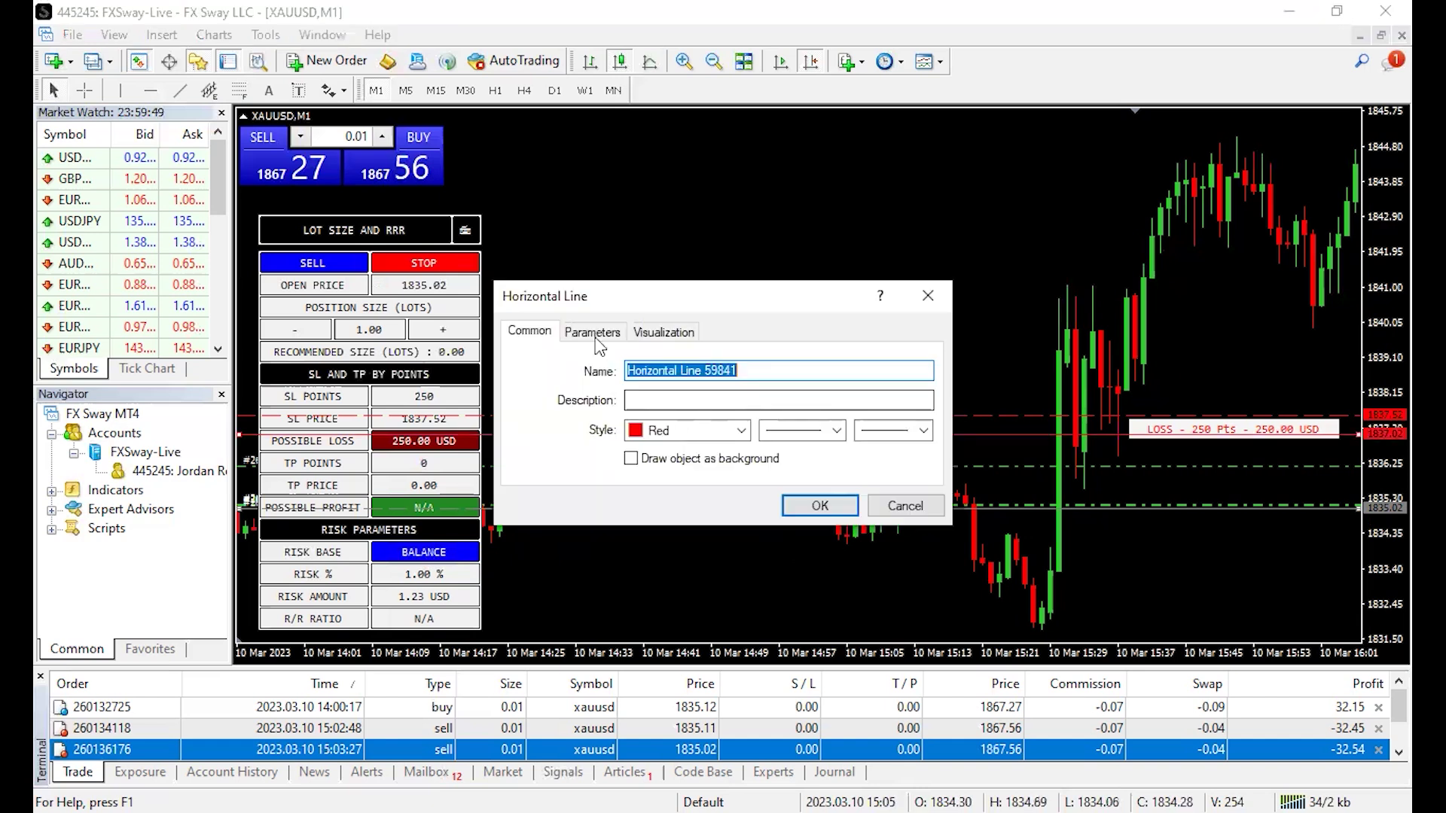
pyautogui.click(595, 338)
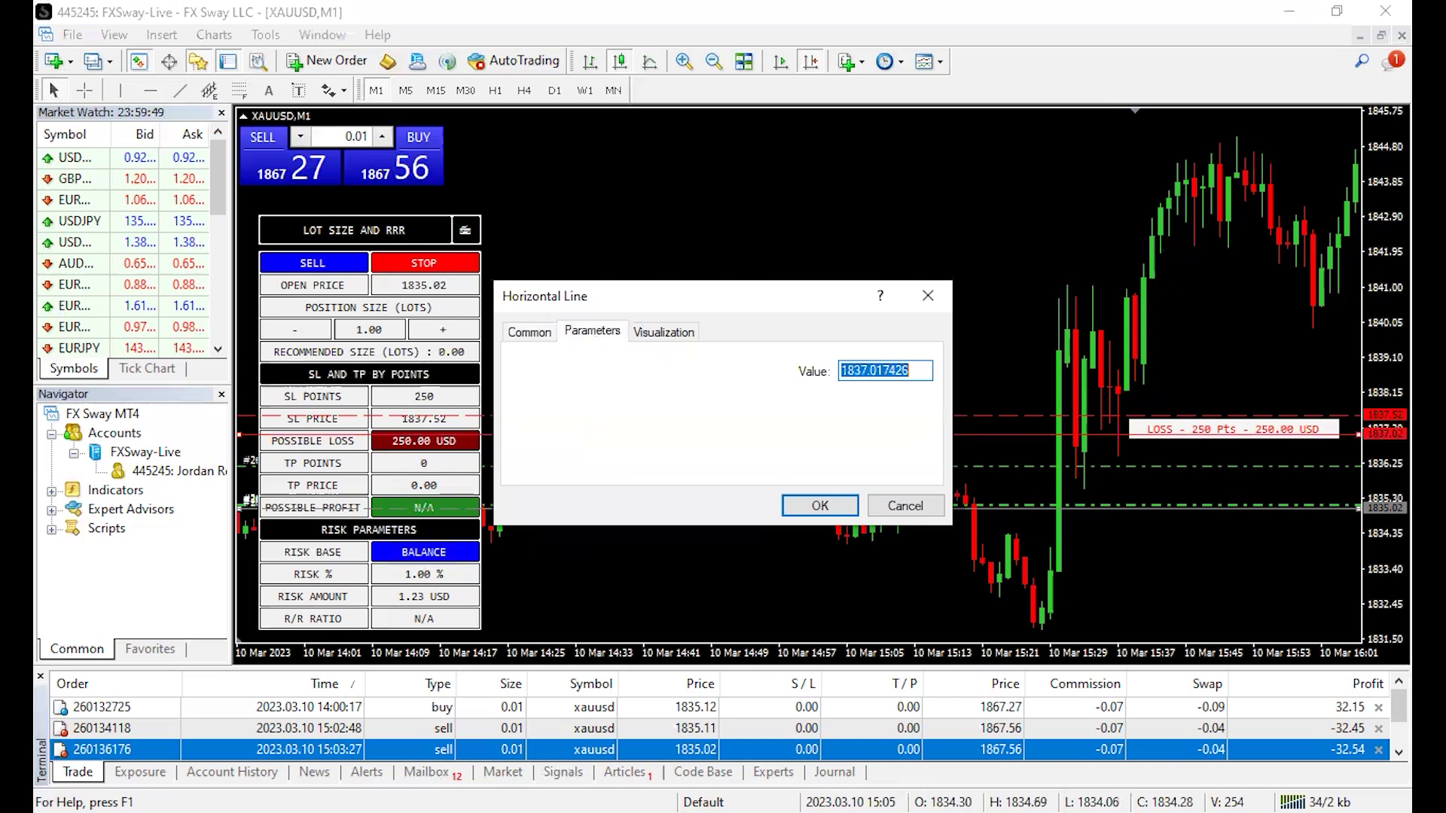
pyautogui.write('1837.52')
pyautogui.press('Return')
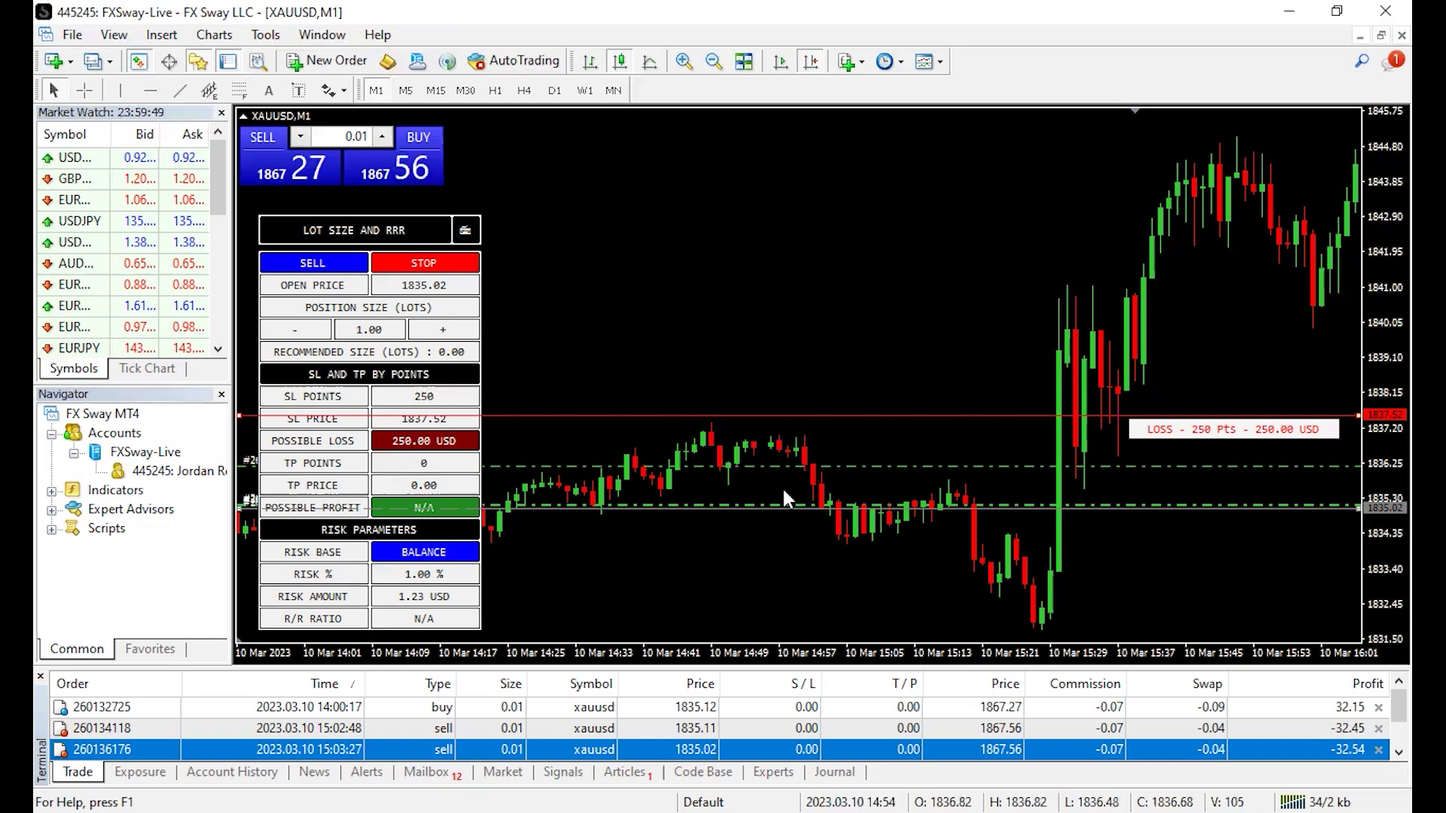
# - Try take-profit values of 1400 and then 1500 points in the calculator
pyautogui.click(427, 462)
pyautogui.press('Return')
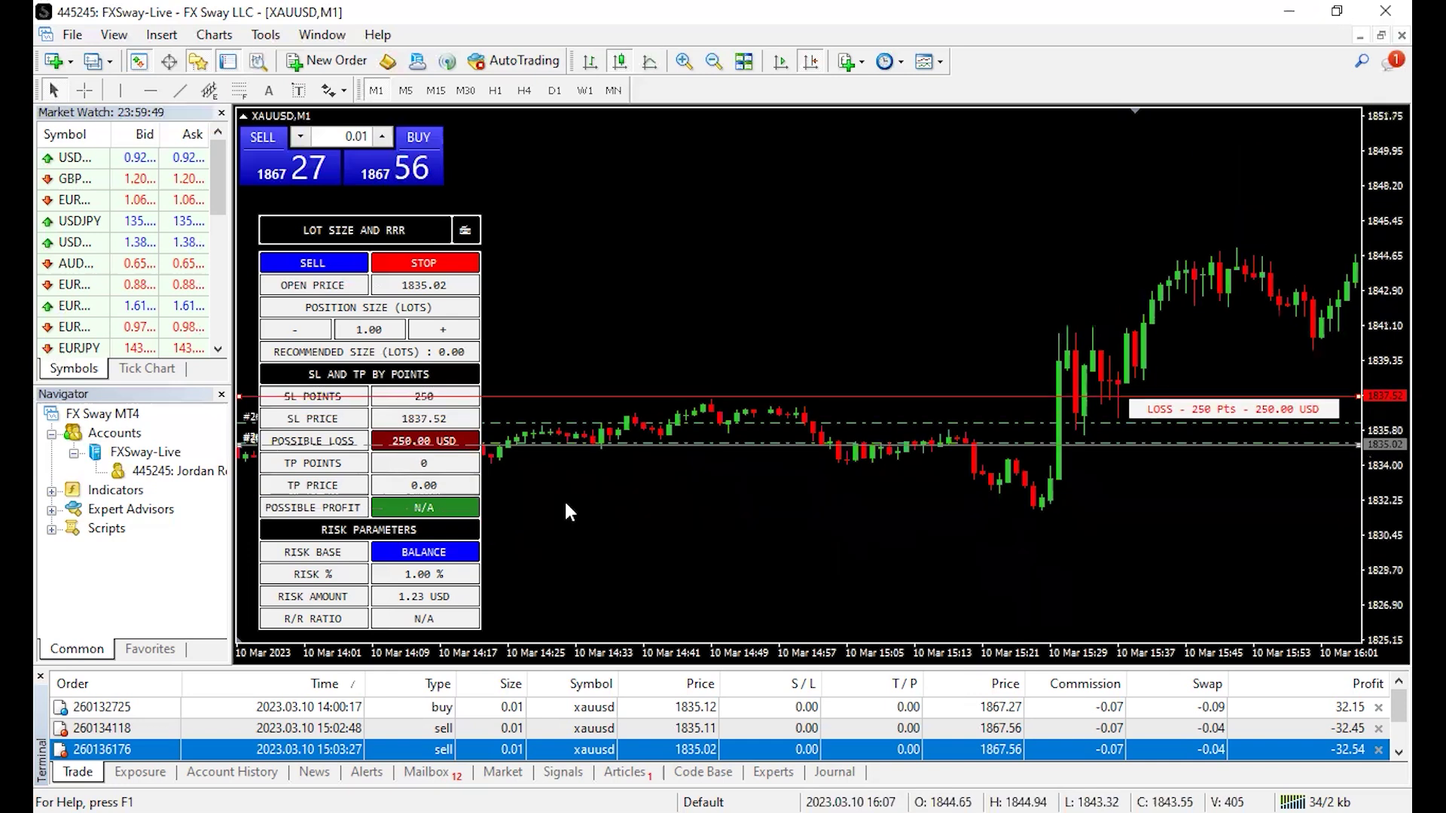
pyautogui.click(440, 466)
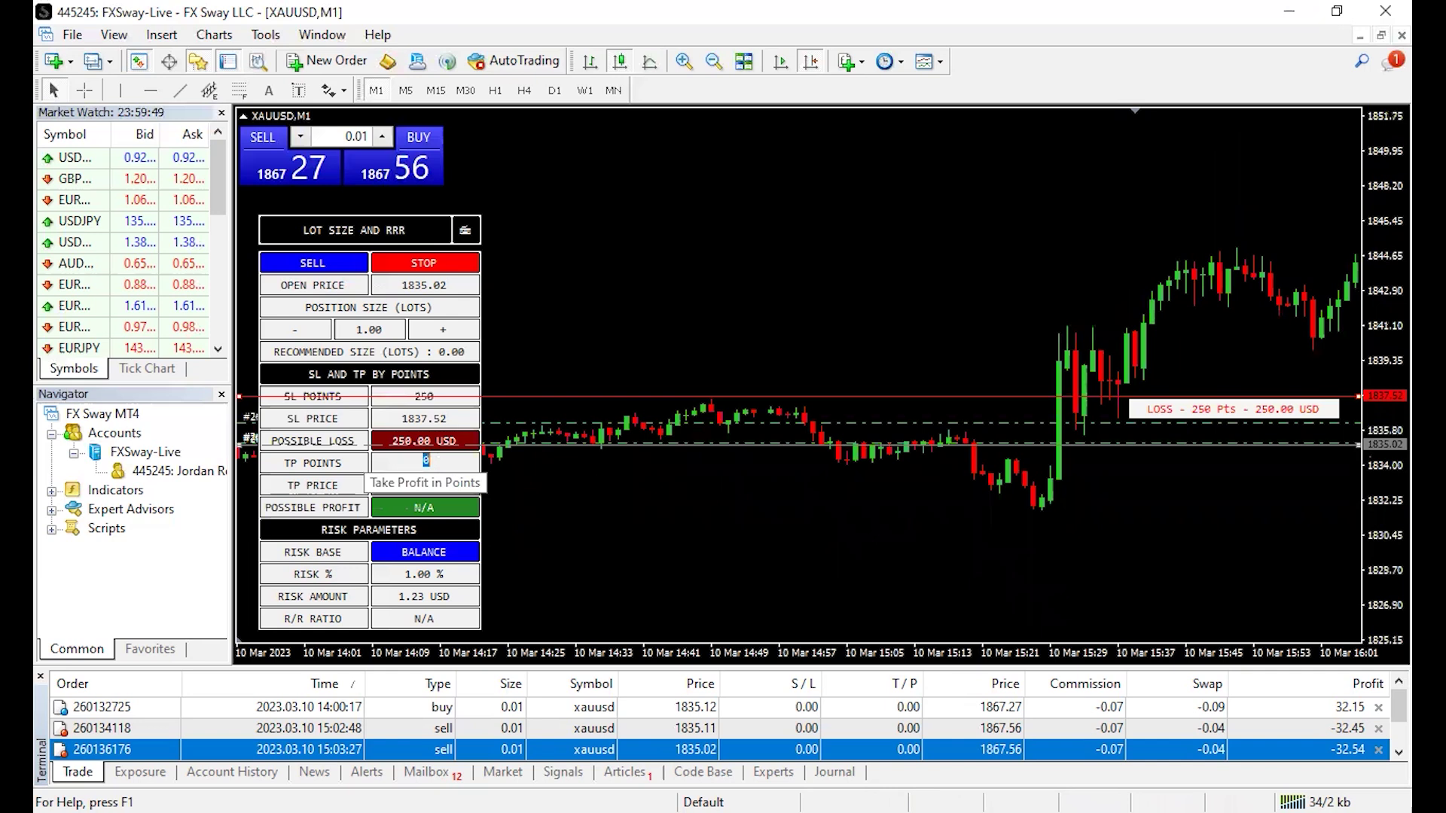
pyautogui.write('1400')
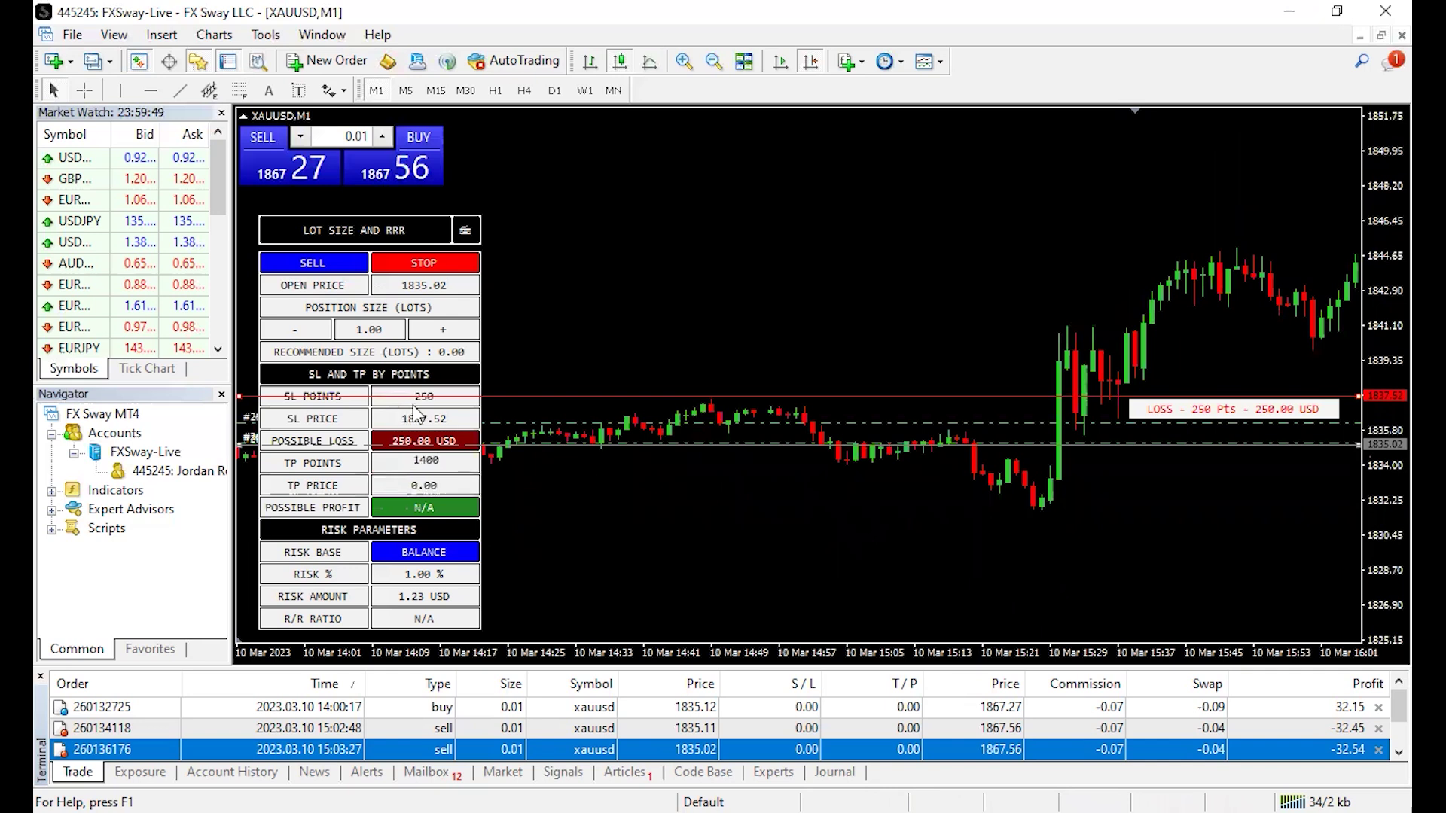
pyautogui.press('Tab')
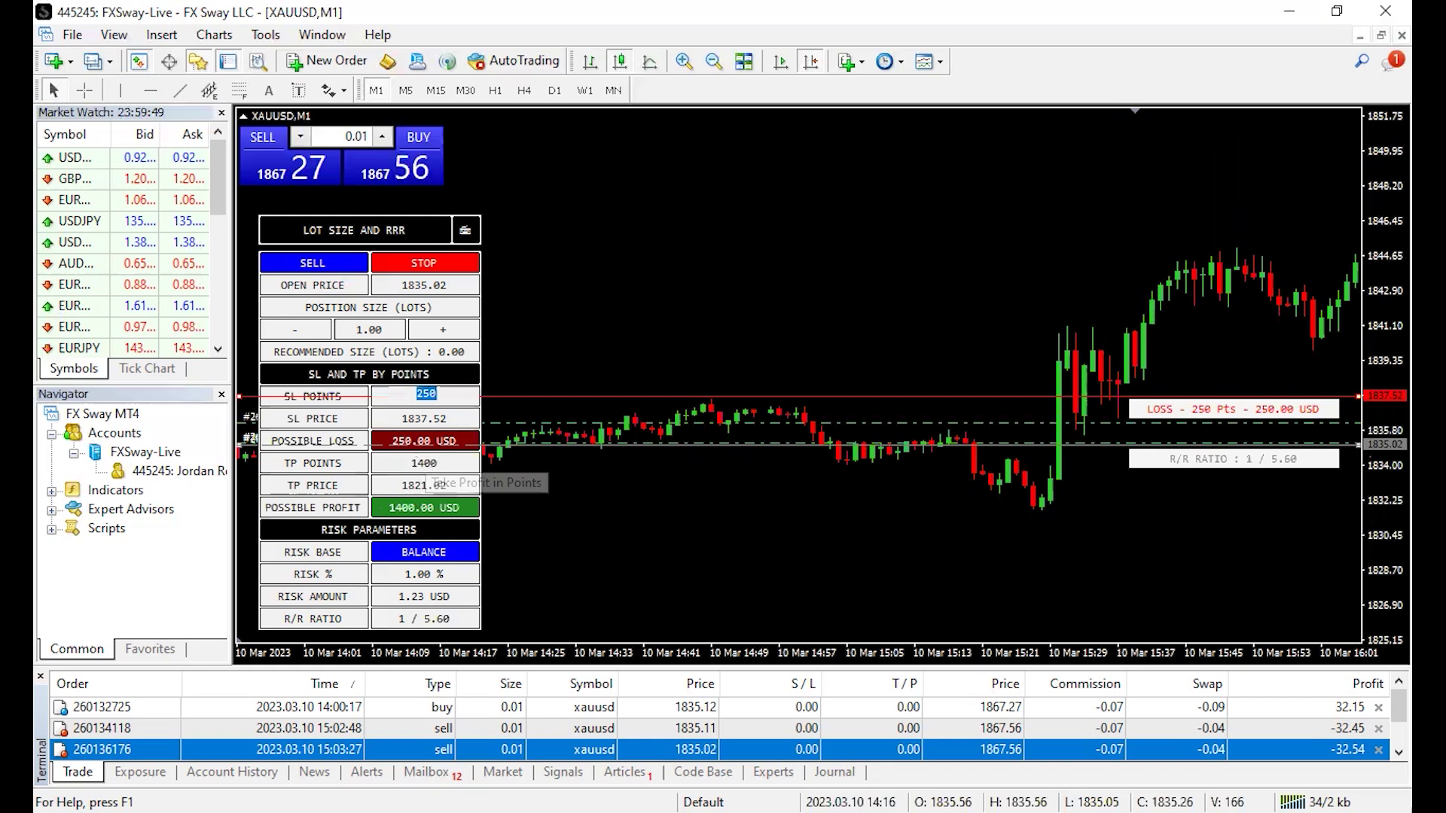
pyautogui.click(424, 462)
pyautogui.write('1500')
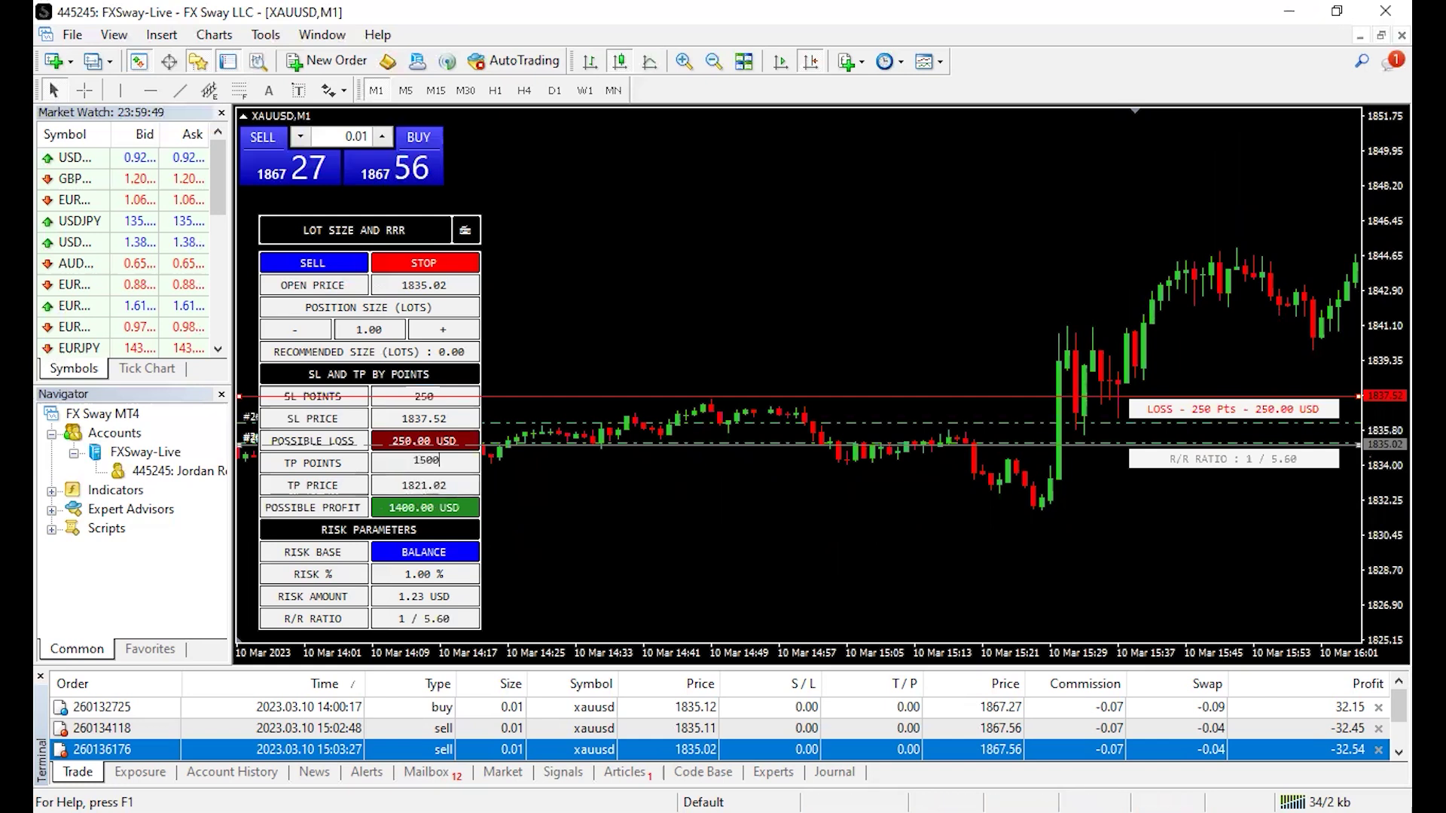
pyautogui.press('Return')
# - Step the take-profit through 1600 and 1650 to 1750 points, reaching 1817.52 at 1 : 7.00
pyautogui.doubleClick(438, 463)
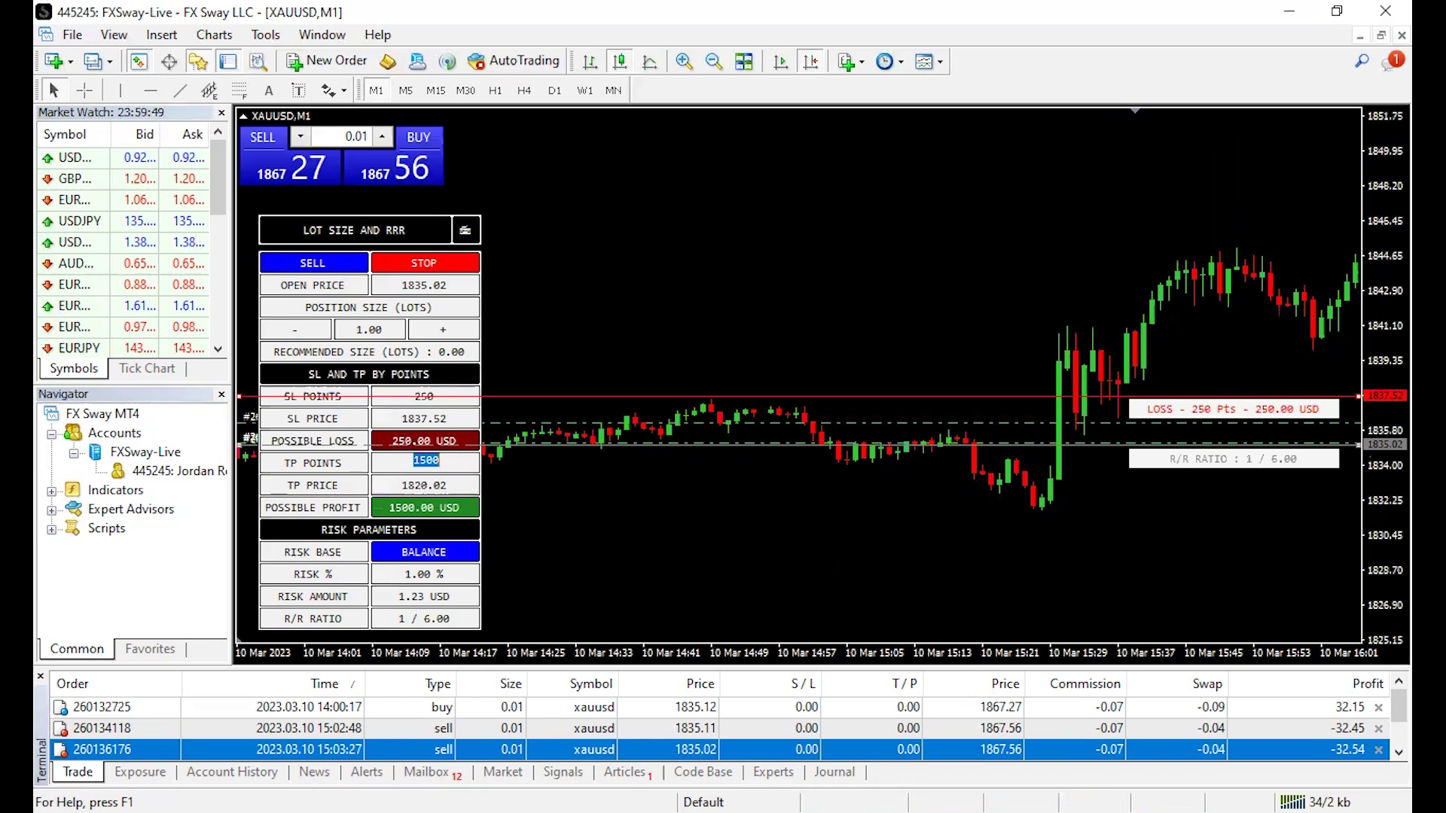
pyautogui.write('16')
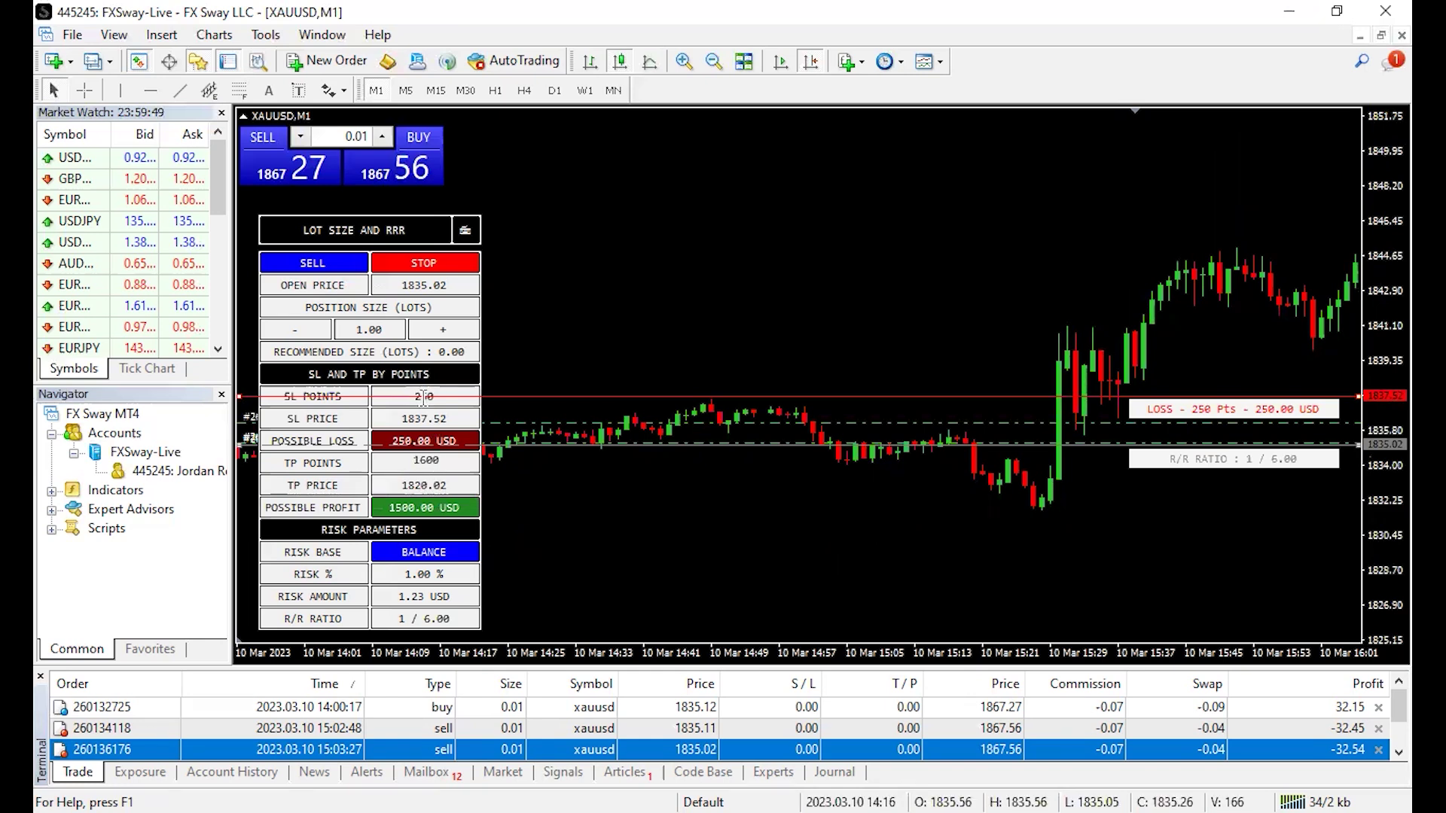
pyautogui.write('00')
pyautogui.press('Return')
pyautogui.click(437, 463)
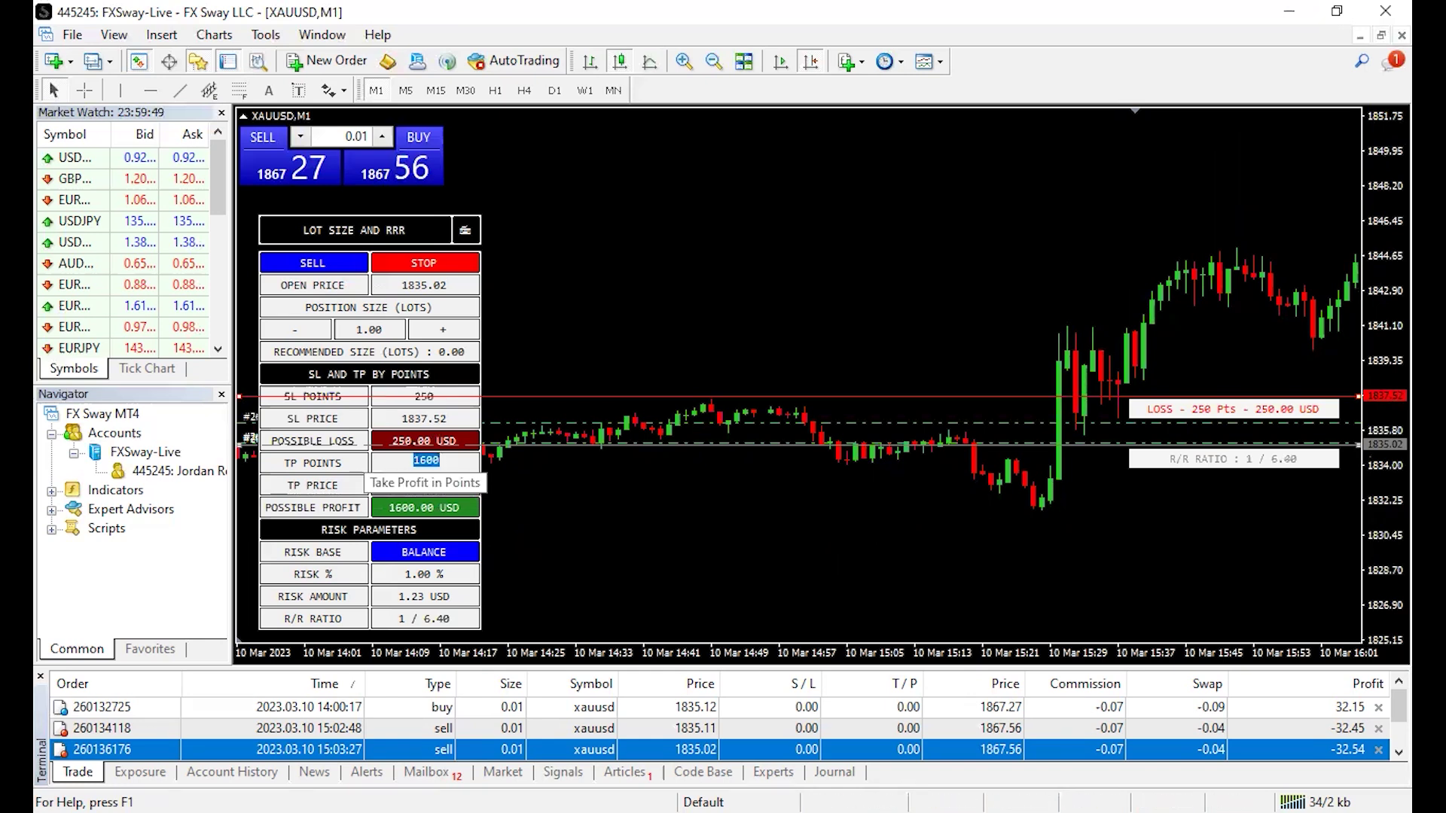
pyautogui.write('1650')
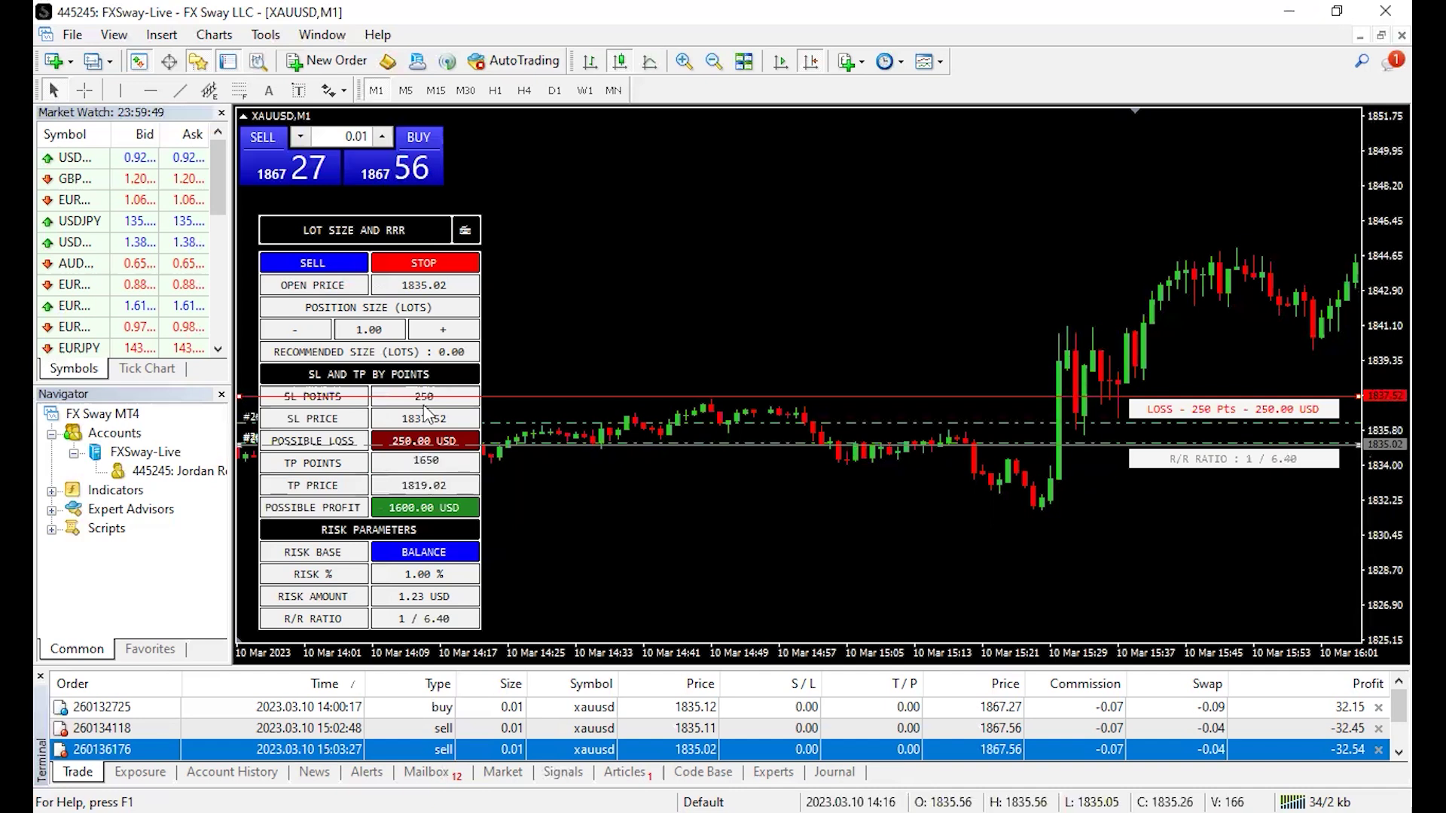
pyautogui.press('Return')
pyautogui.click(426, 462)
pyautogui.write('1750')
pyautogui.click(420, 395)
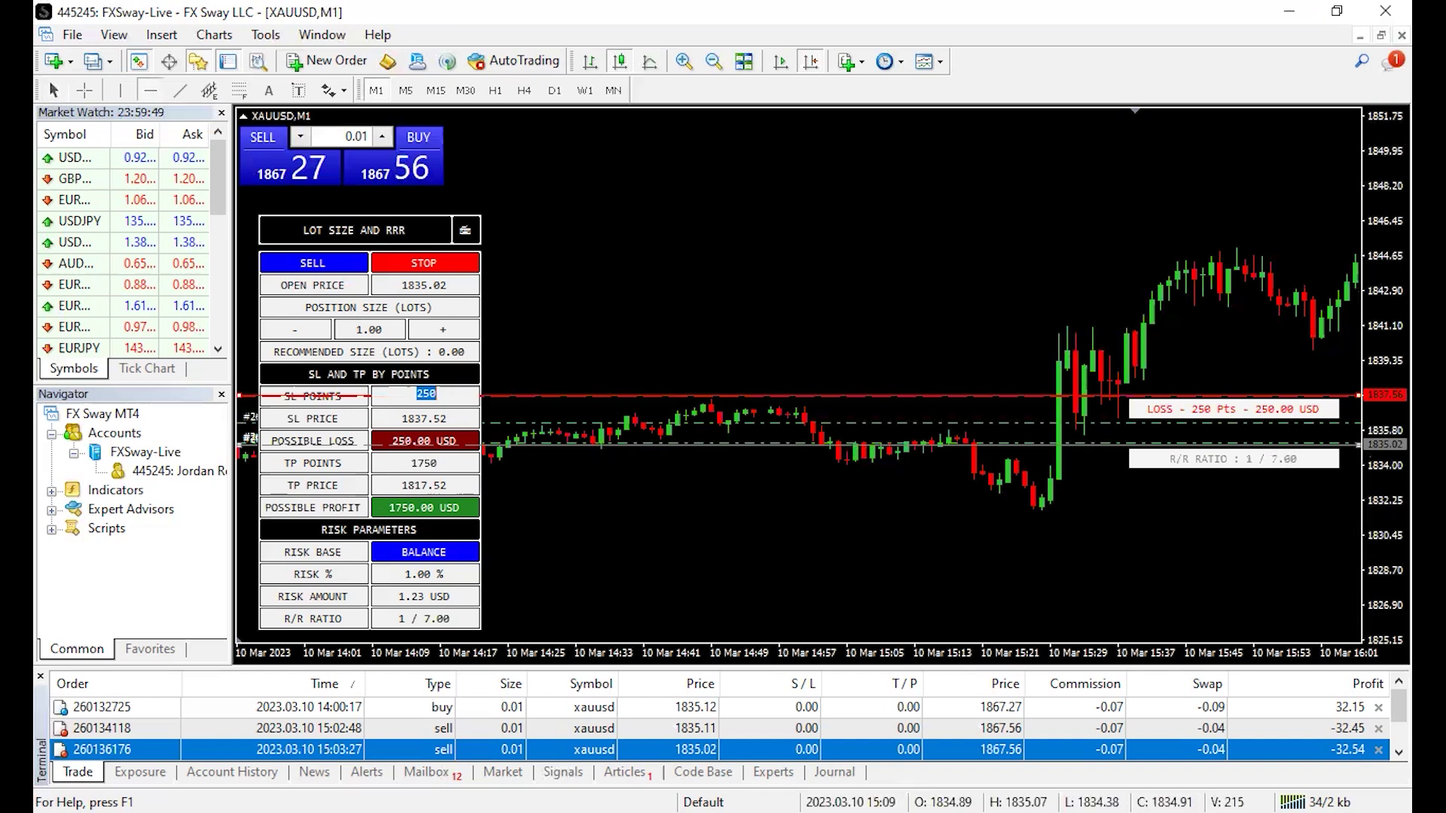
# - Set the new horizontal line's price to 1817.52 to mark the take-profit
pyautogui.write('1817')
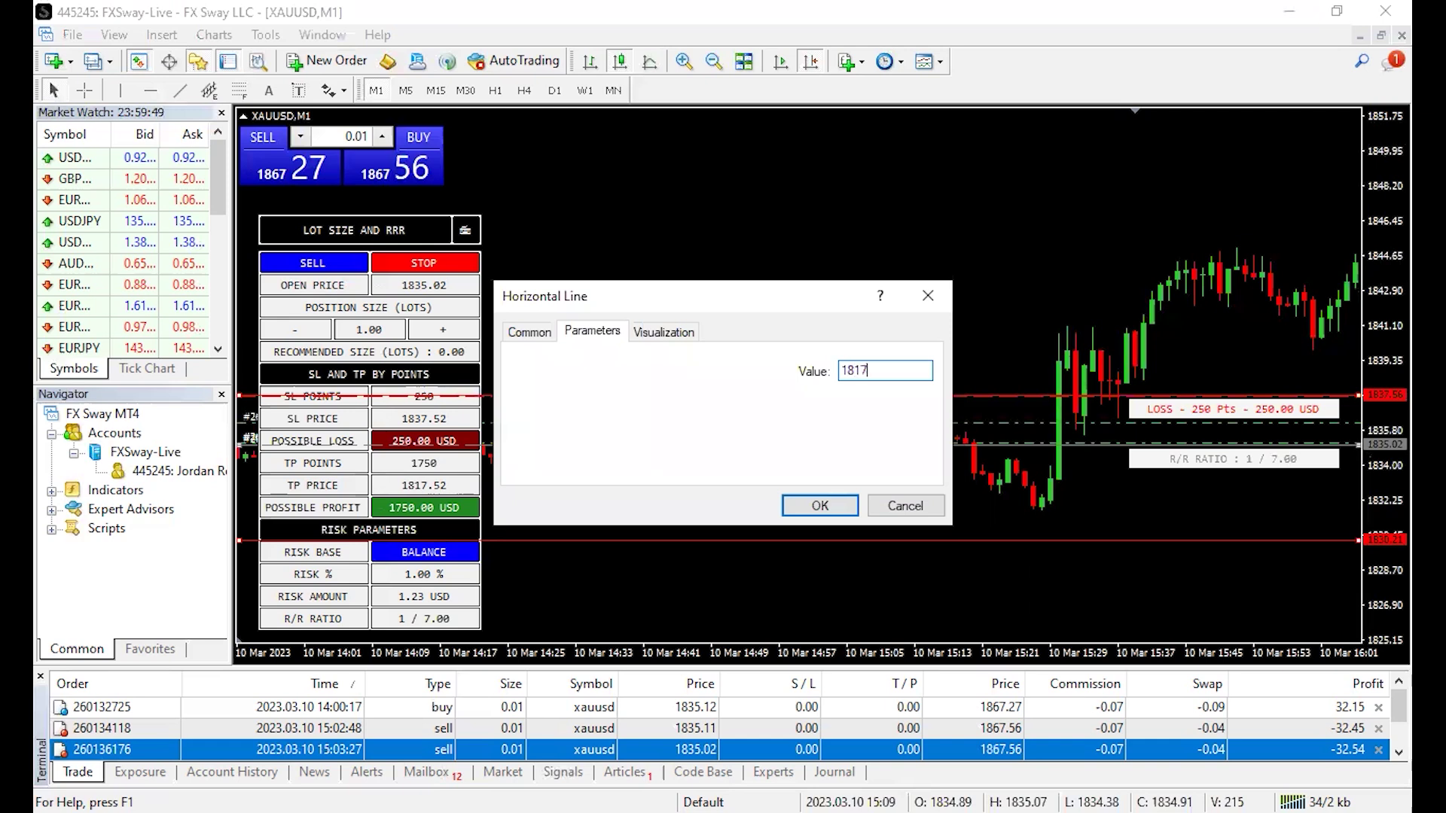
pyautogui.write('.52')
pyautogui.hotkey('ctrl', 'shift', 'Tab')
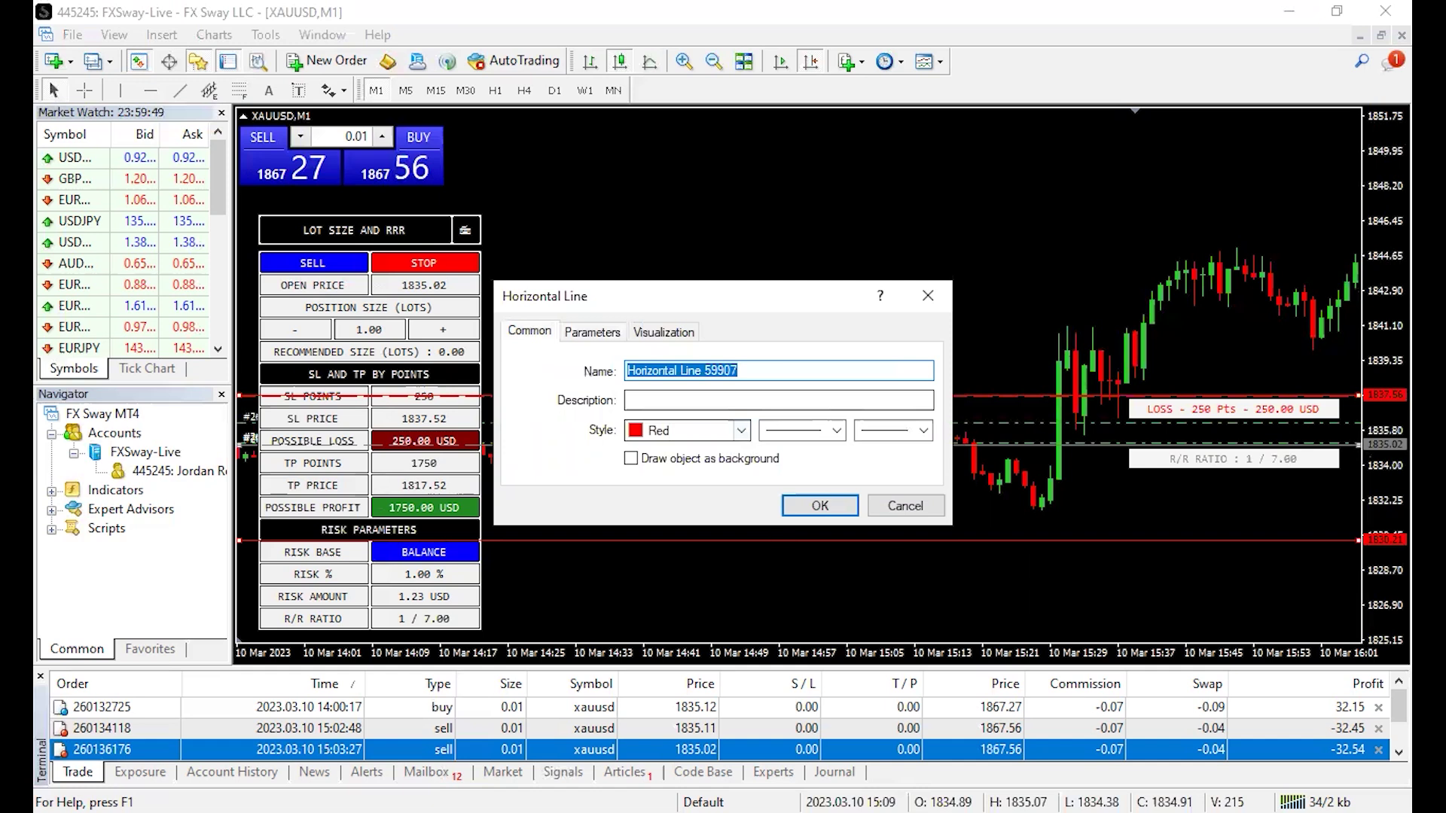
pyautogui.press('Return')
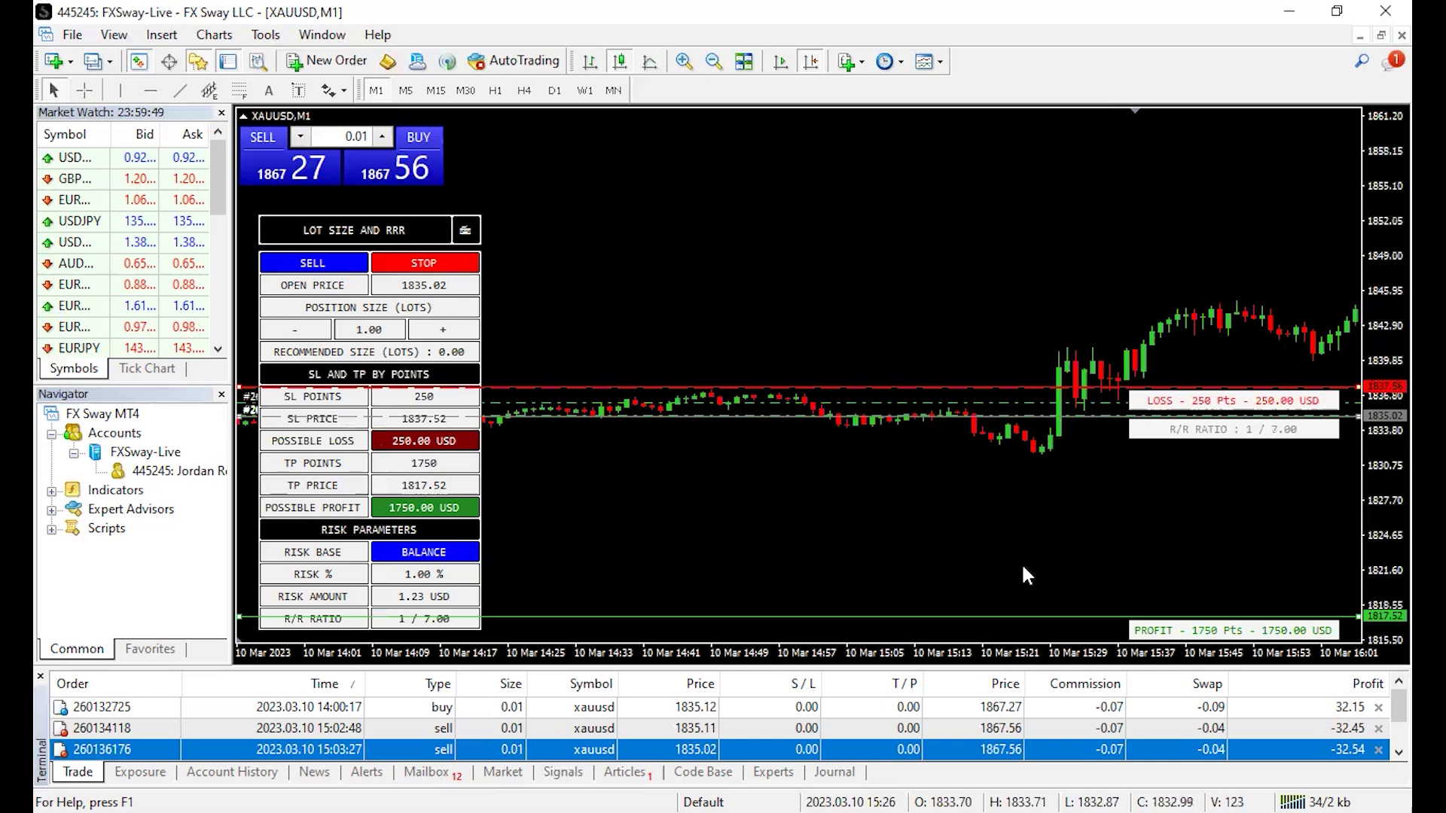
# - Reset the take-profit to 250 points, giving 1832.52 and a 1 : 1.00 ratio
pyautogui.click(423, 465)
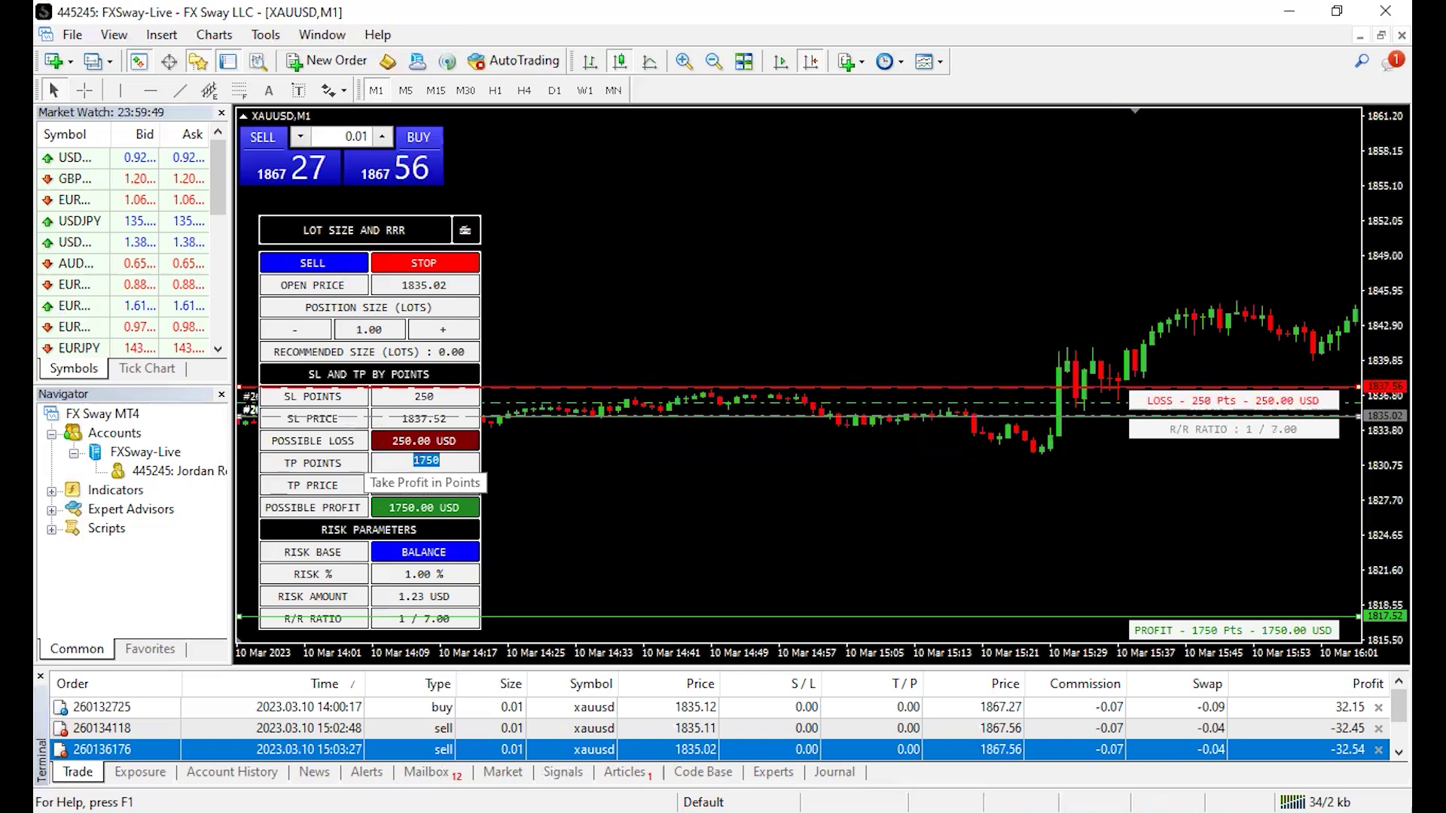
pyautogui.write('250')
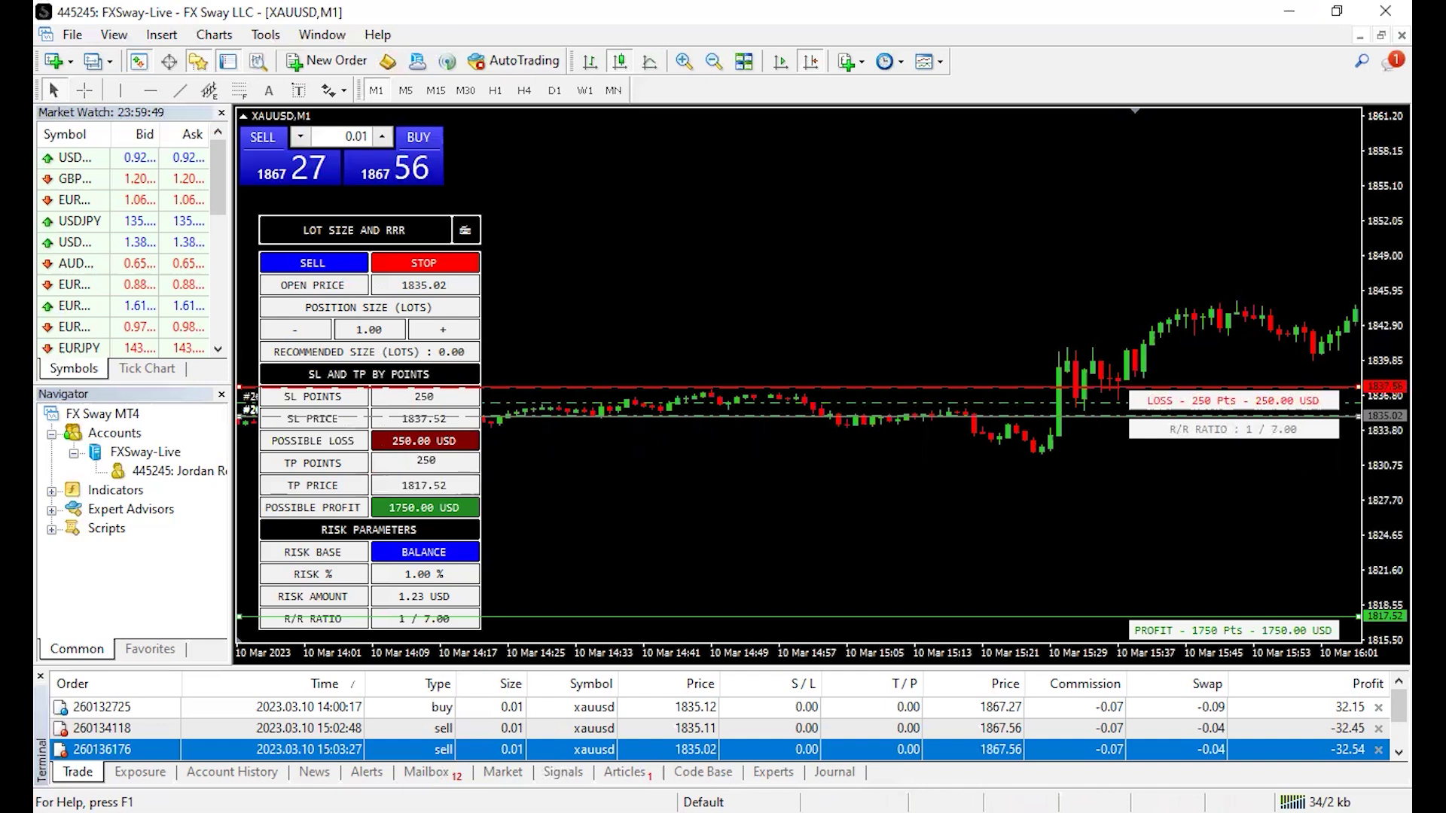
pyautogui.click(424, 395)
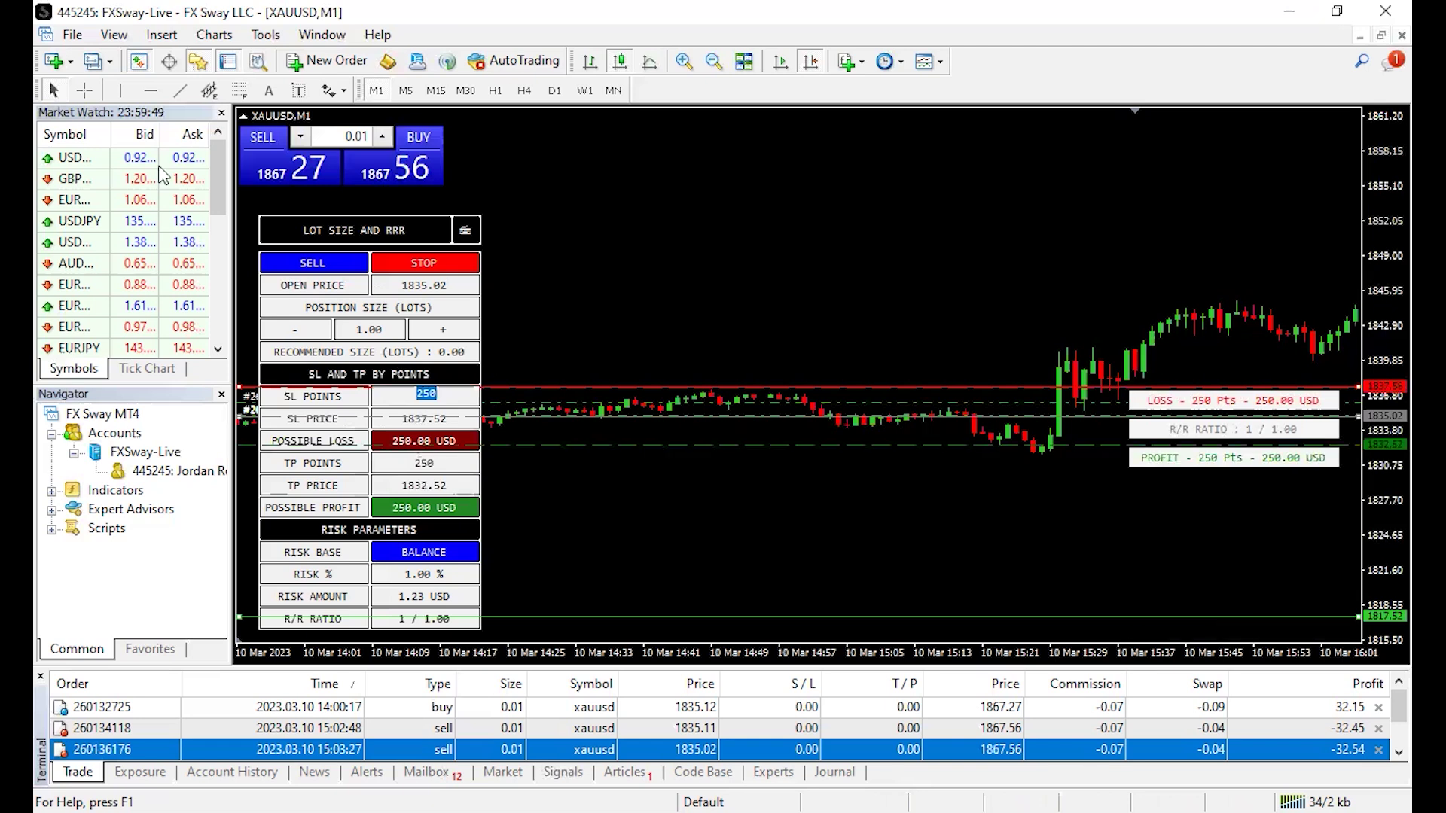
# - Add a green horizontal line at the 1832.52 take-profit price
pyautogui.click(993, 502)
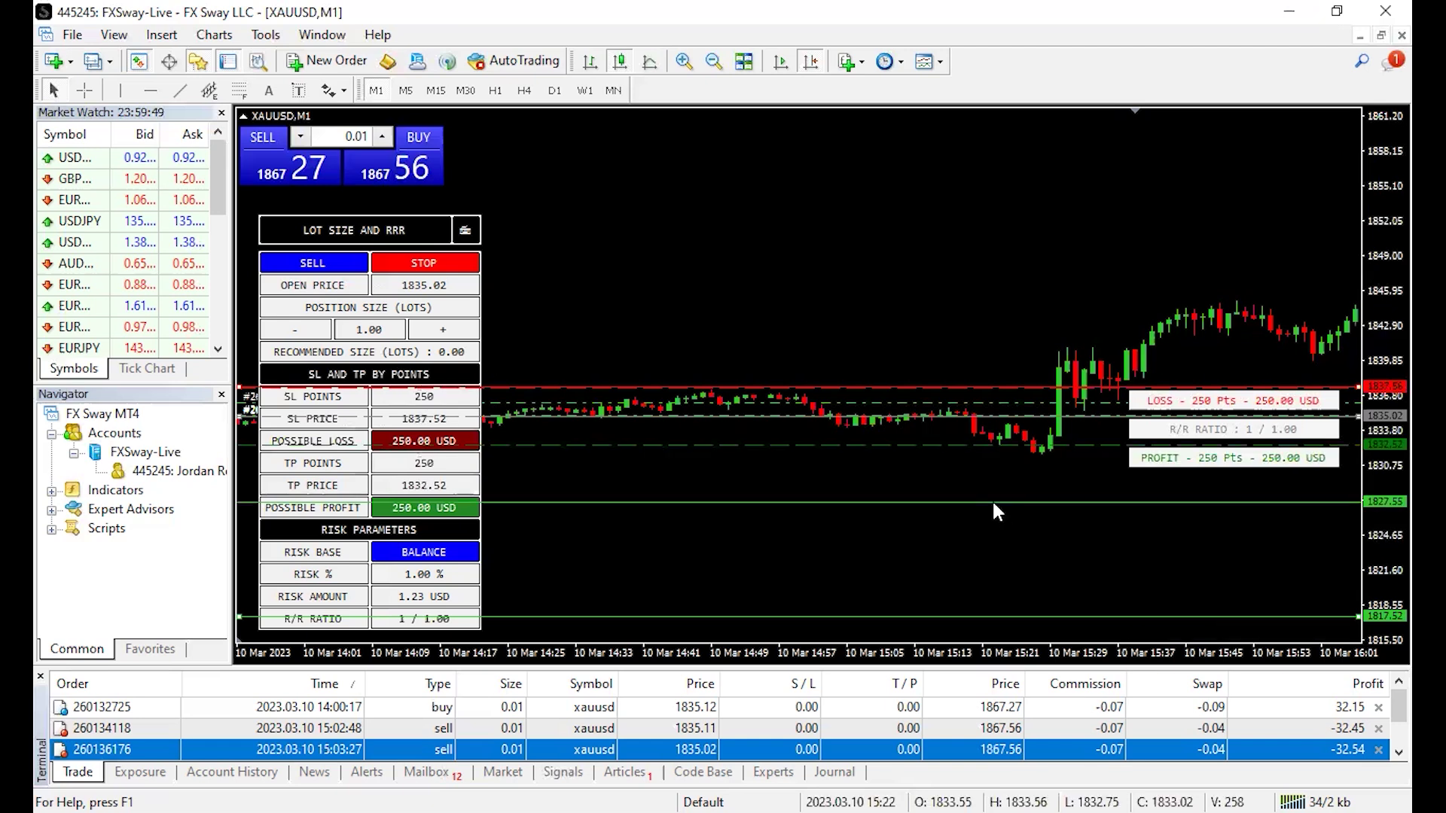
pyautogui.doubleClick(750, 427)
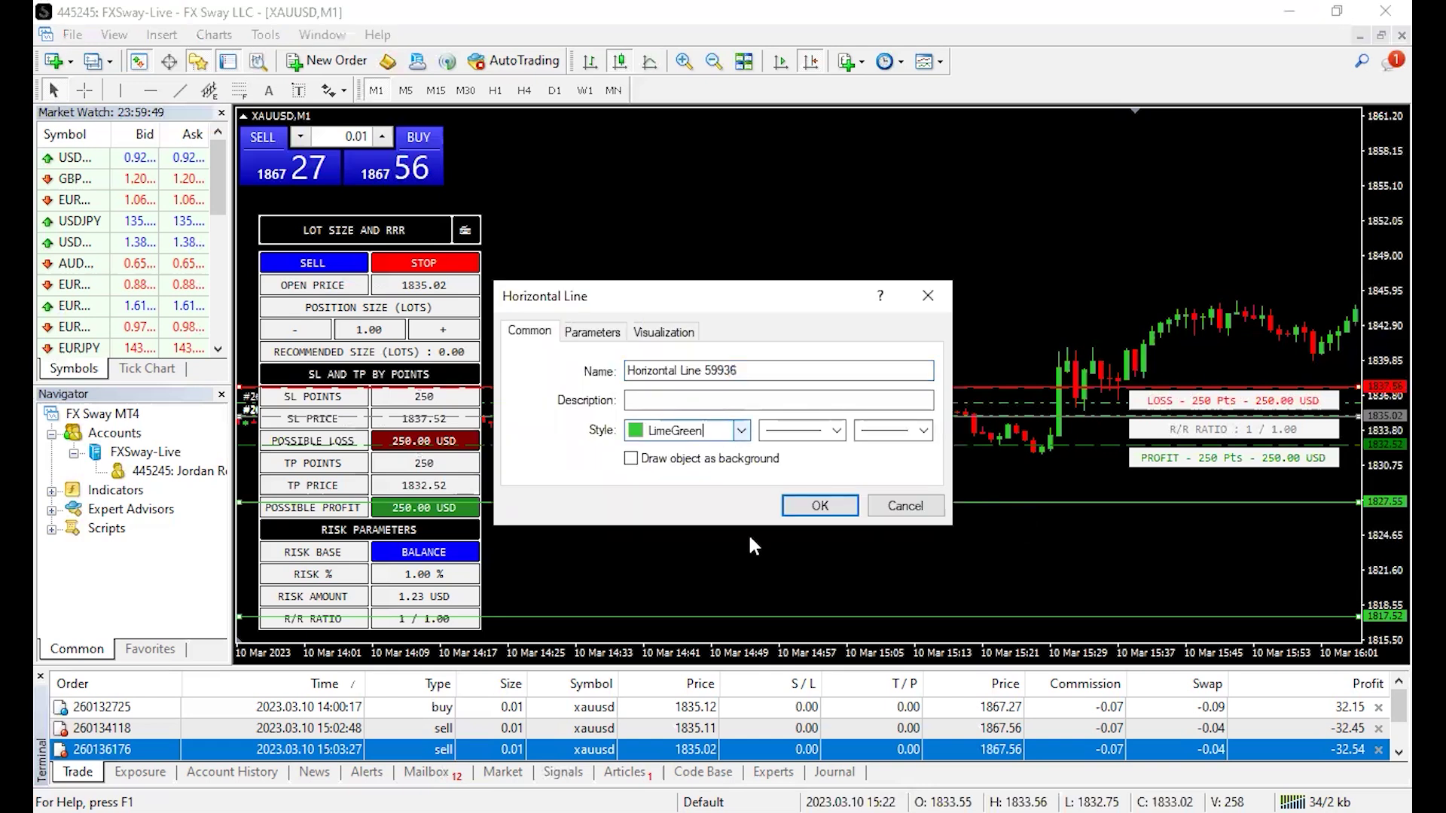
pyautogui.click(610, 335)
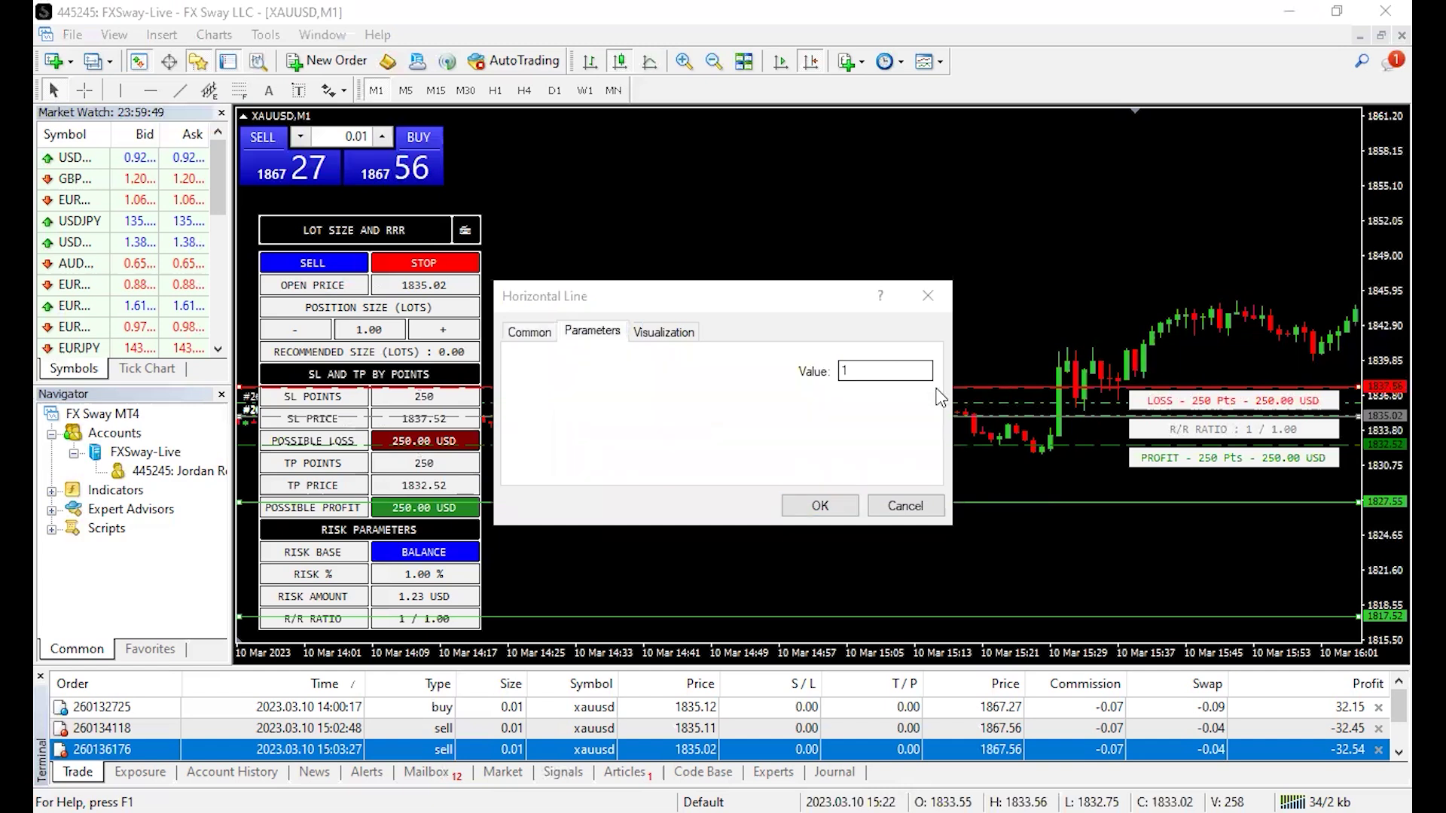
pyautogui.click(891, 372)
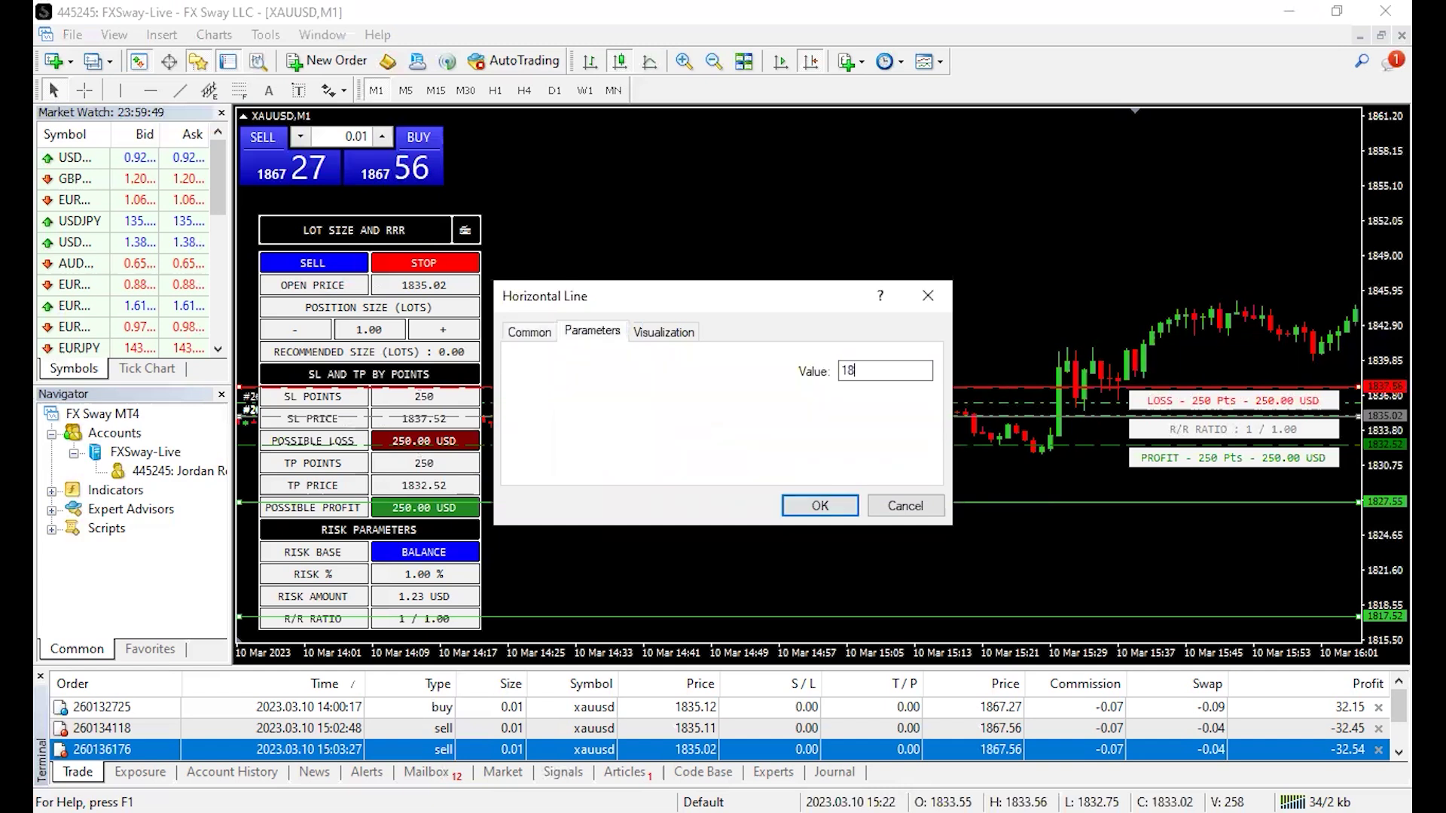
pyautogui.write('832.52')
pyautogui.press('Return')
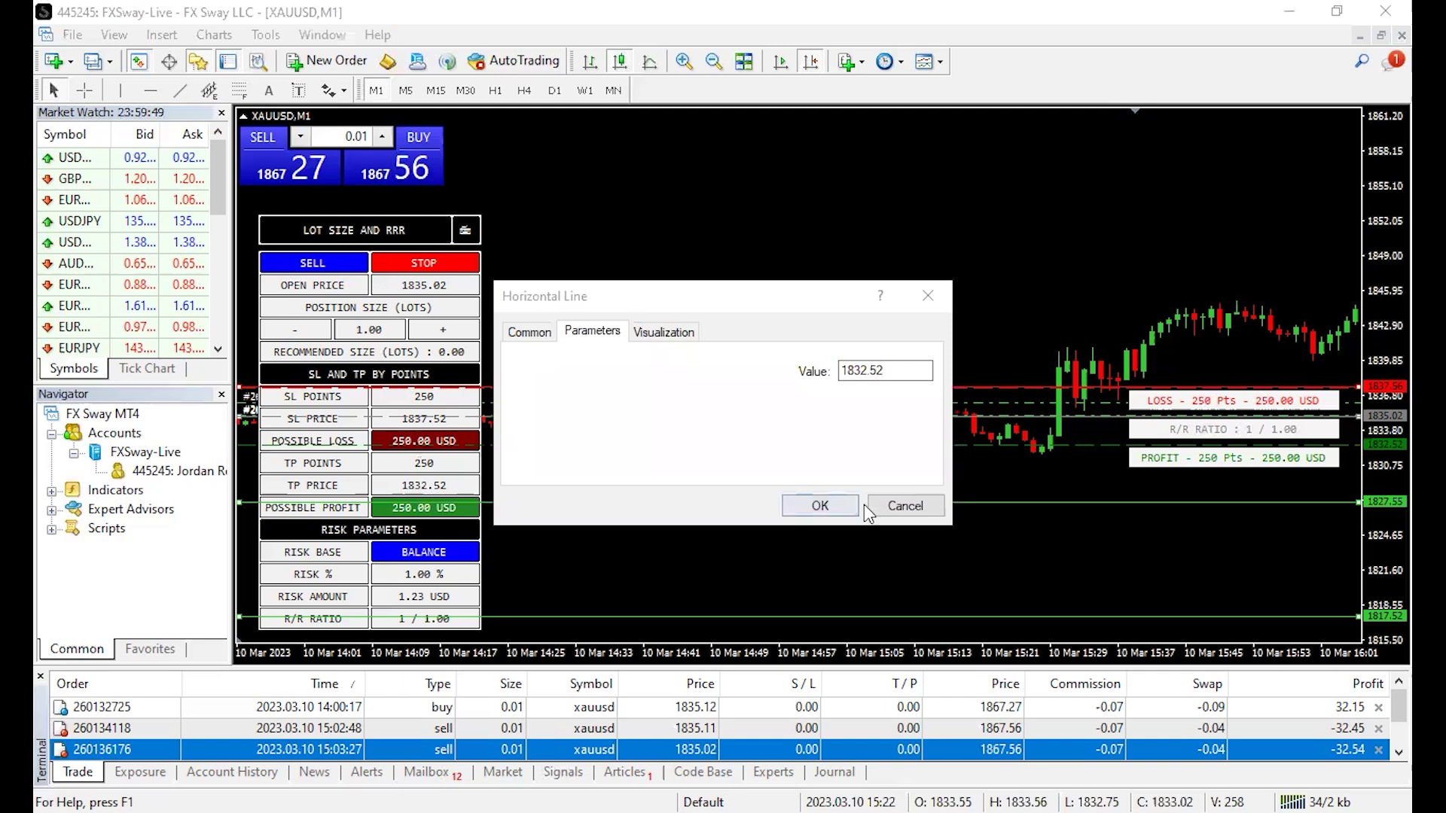
pyautogui.press('Return')
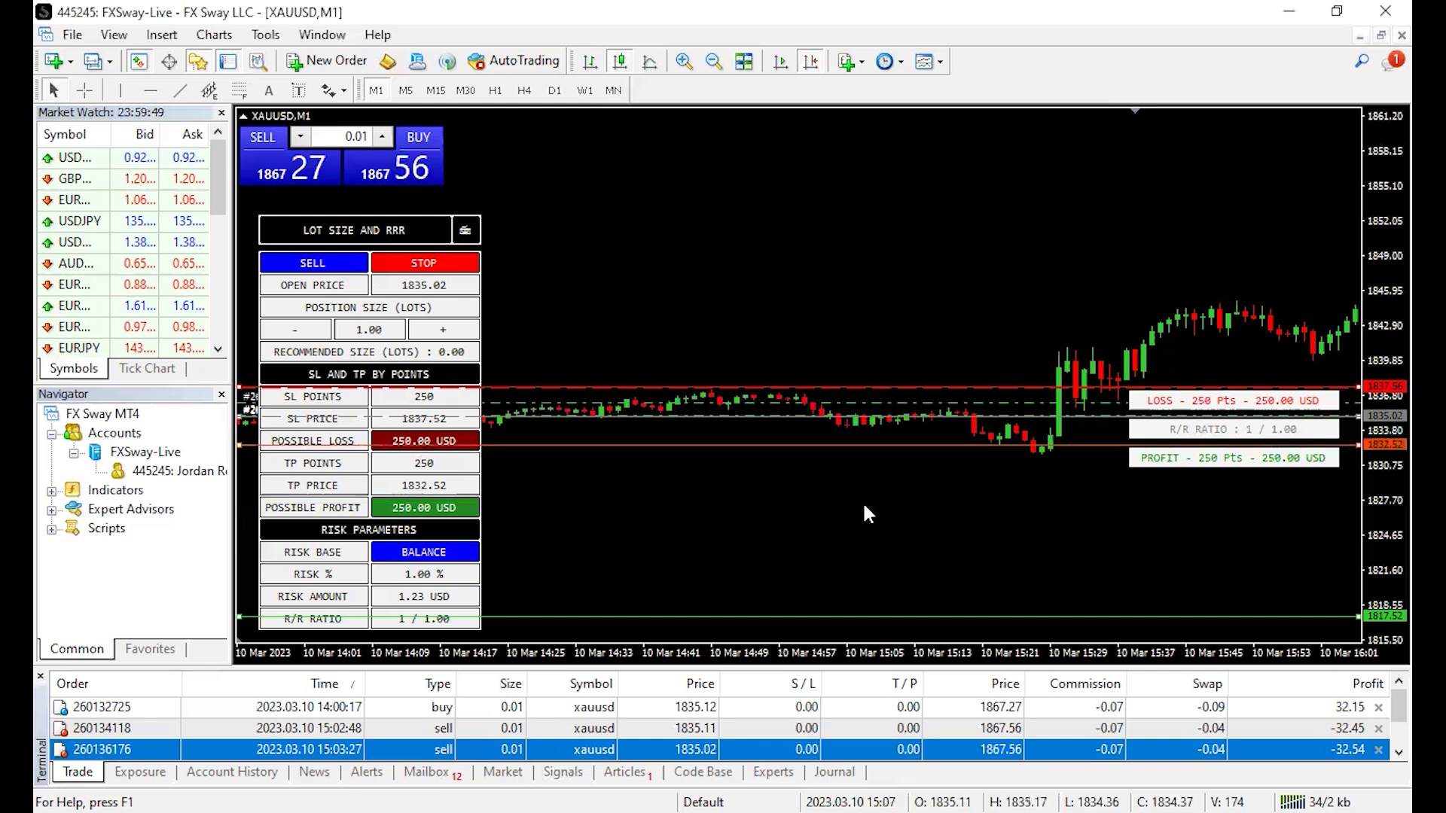
# - Minimise the Position Size Calculator panel, hiding its loss and profit labels
pyautogui.click(465, 231)
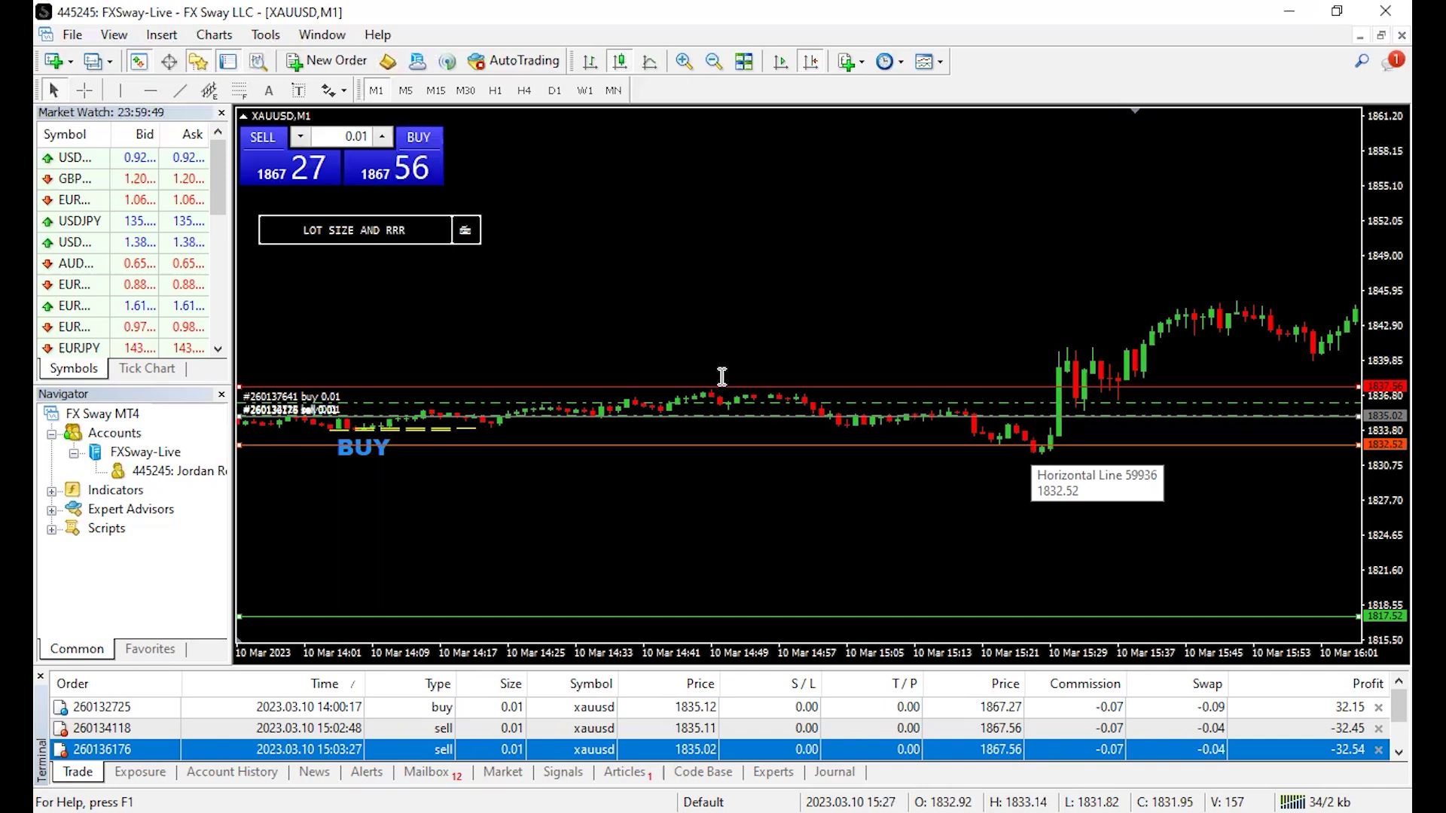
# - Move the red line from 1837.56 down to the 1835.02 entry price
pyautogui.doubleClick(589, 387)
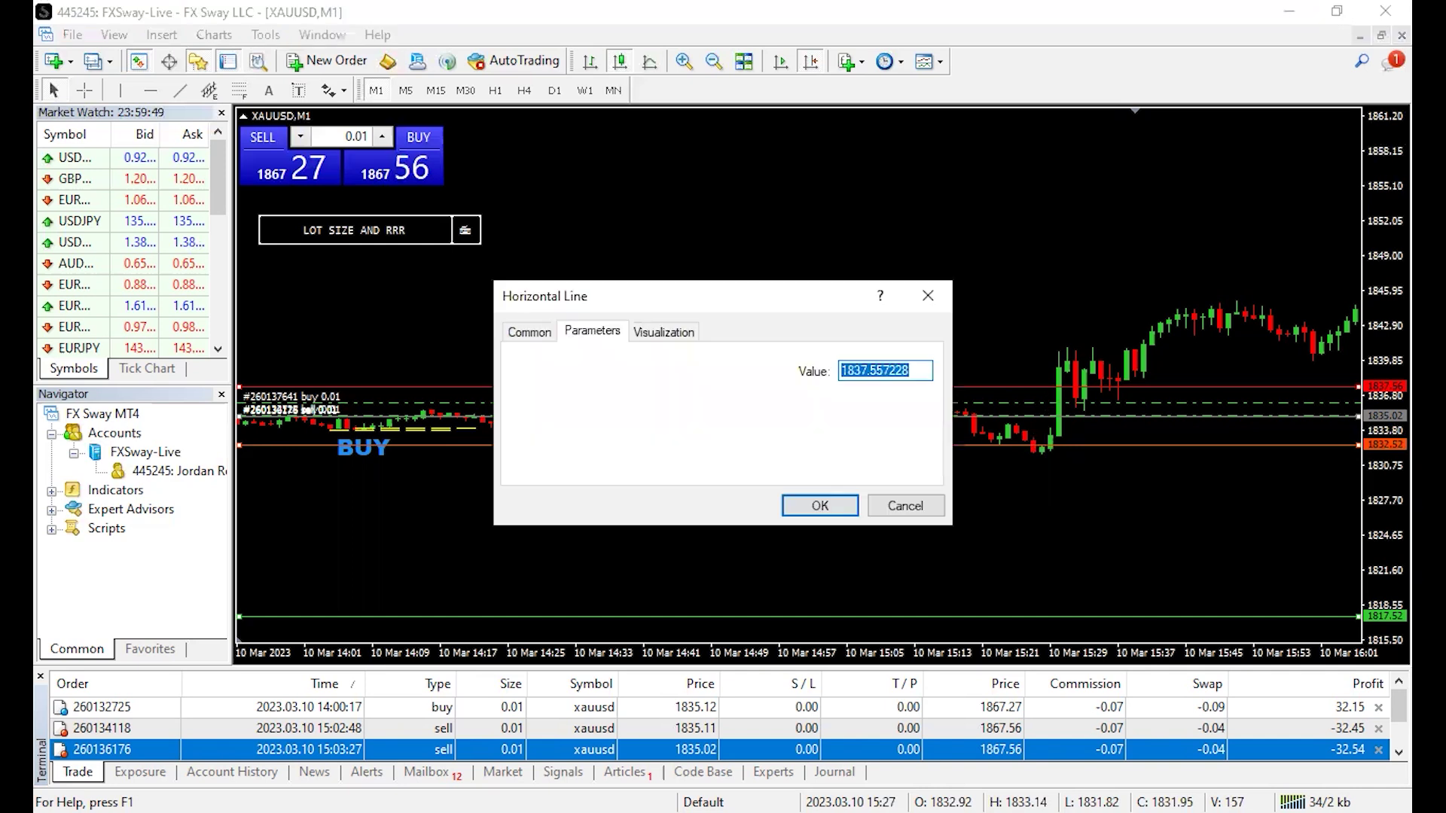
pyautogui.write('1835.02')
pyautogui.click(818, 507)
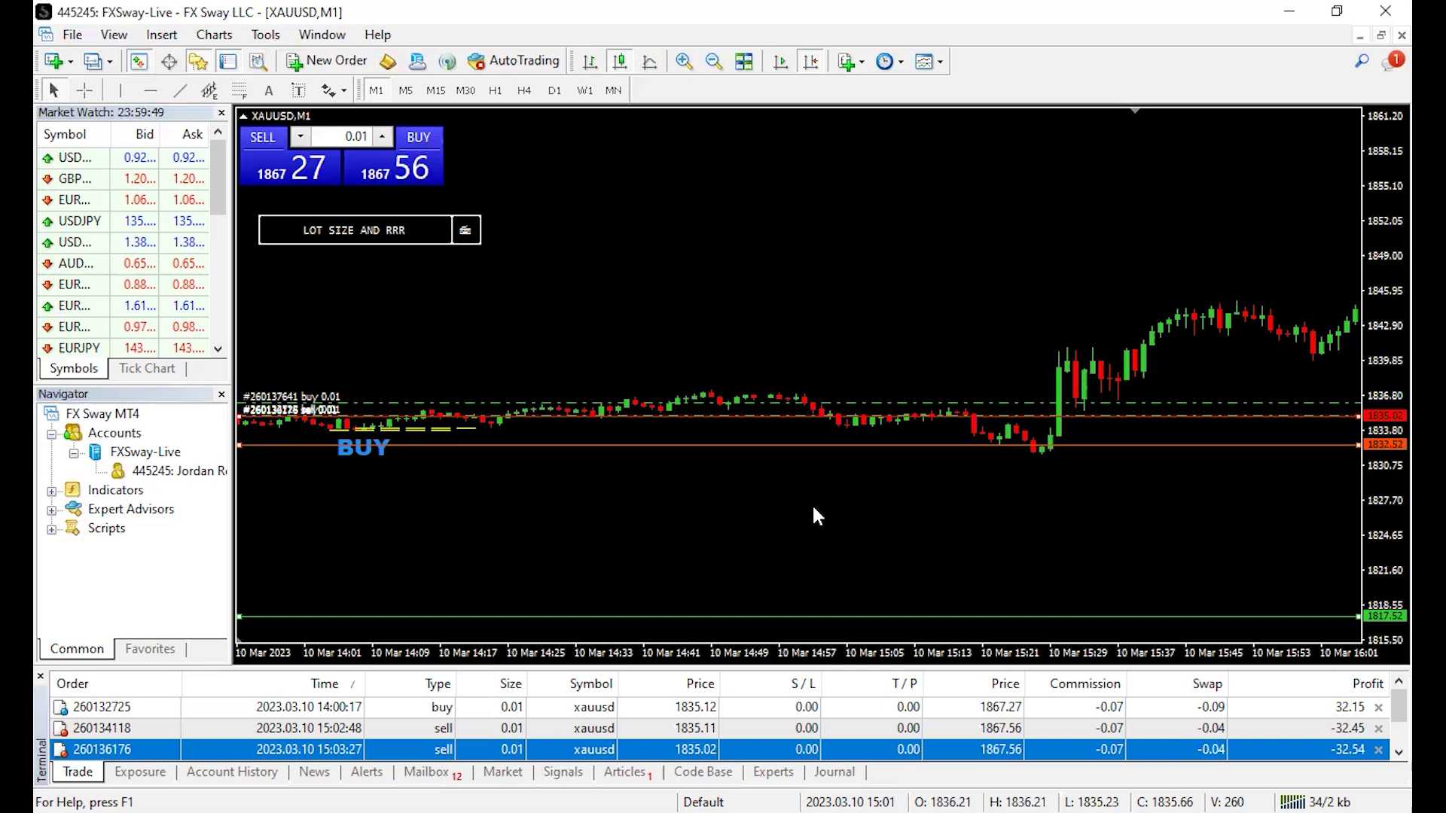
# - Change the 1832.52 line's price to 1830.02
pyautogui.moveTo(1030, 448)
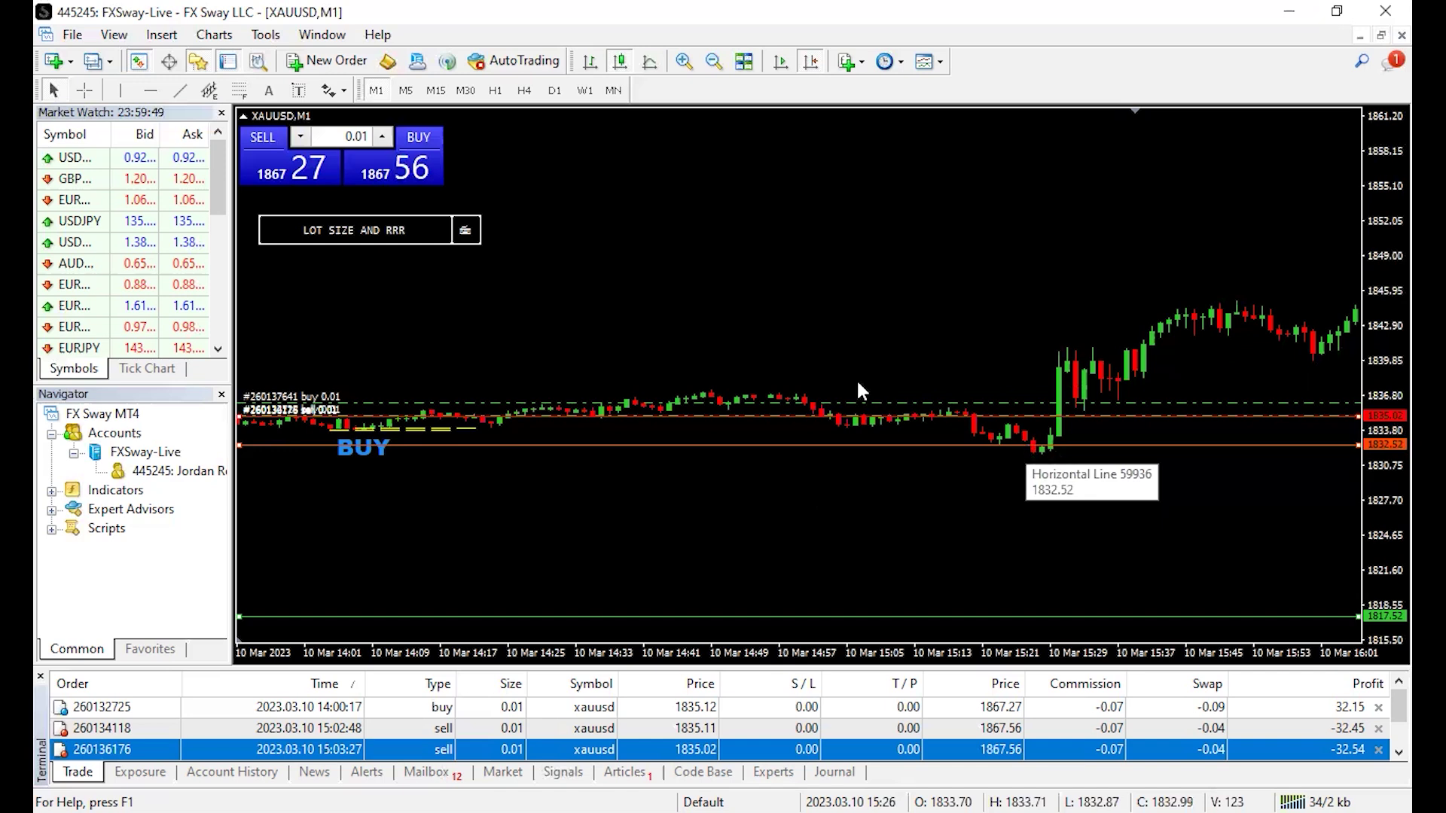
pyautogui.press('Return')
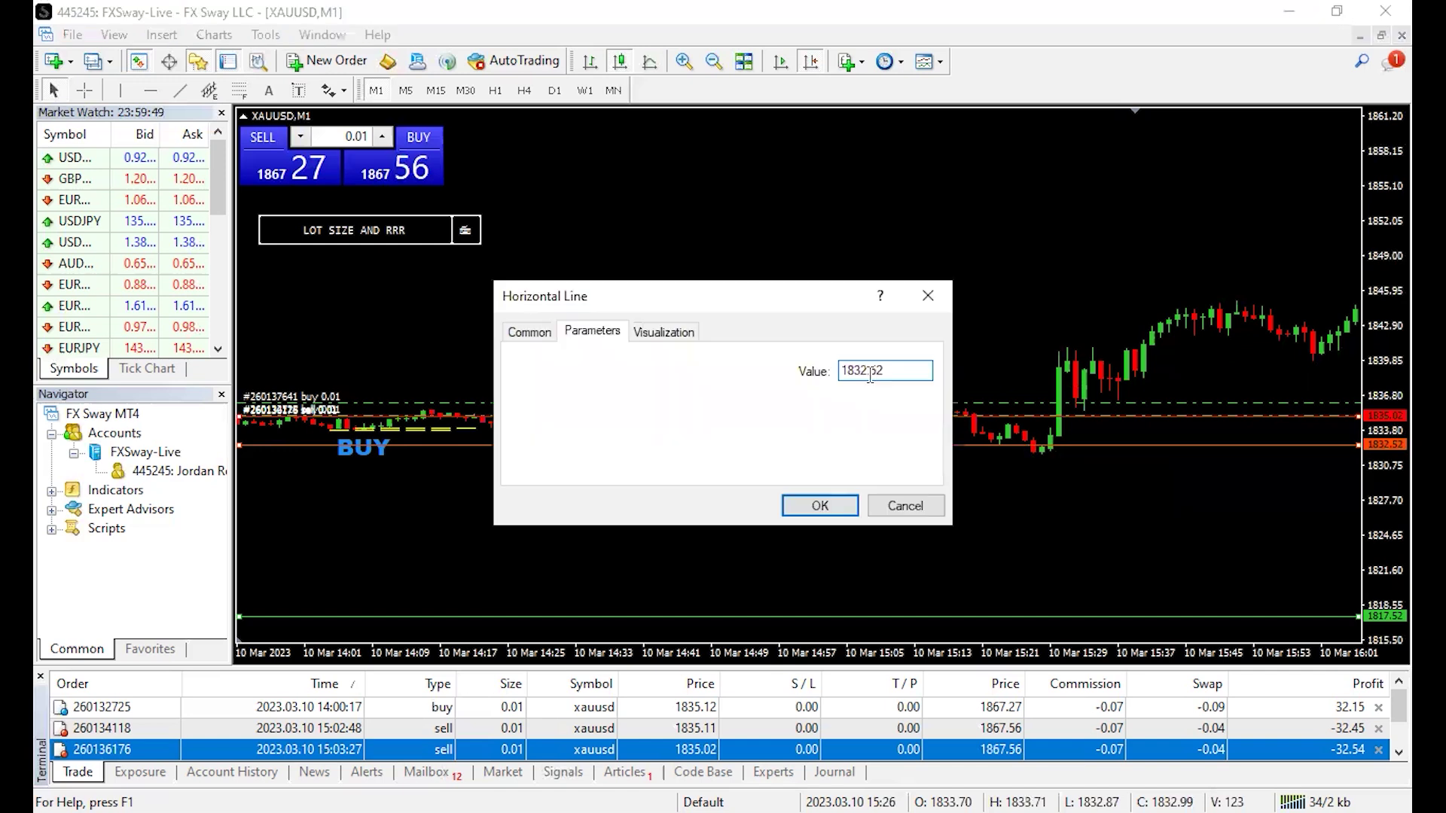
pyautogui.click(867, 371)
pyautogui.press('BackSpace')
pyautogui.write('0')
pyautogui.press('BackSpace')
pyautogui.write('0')
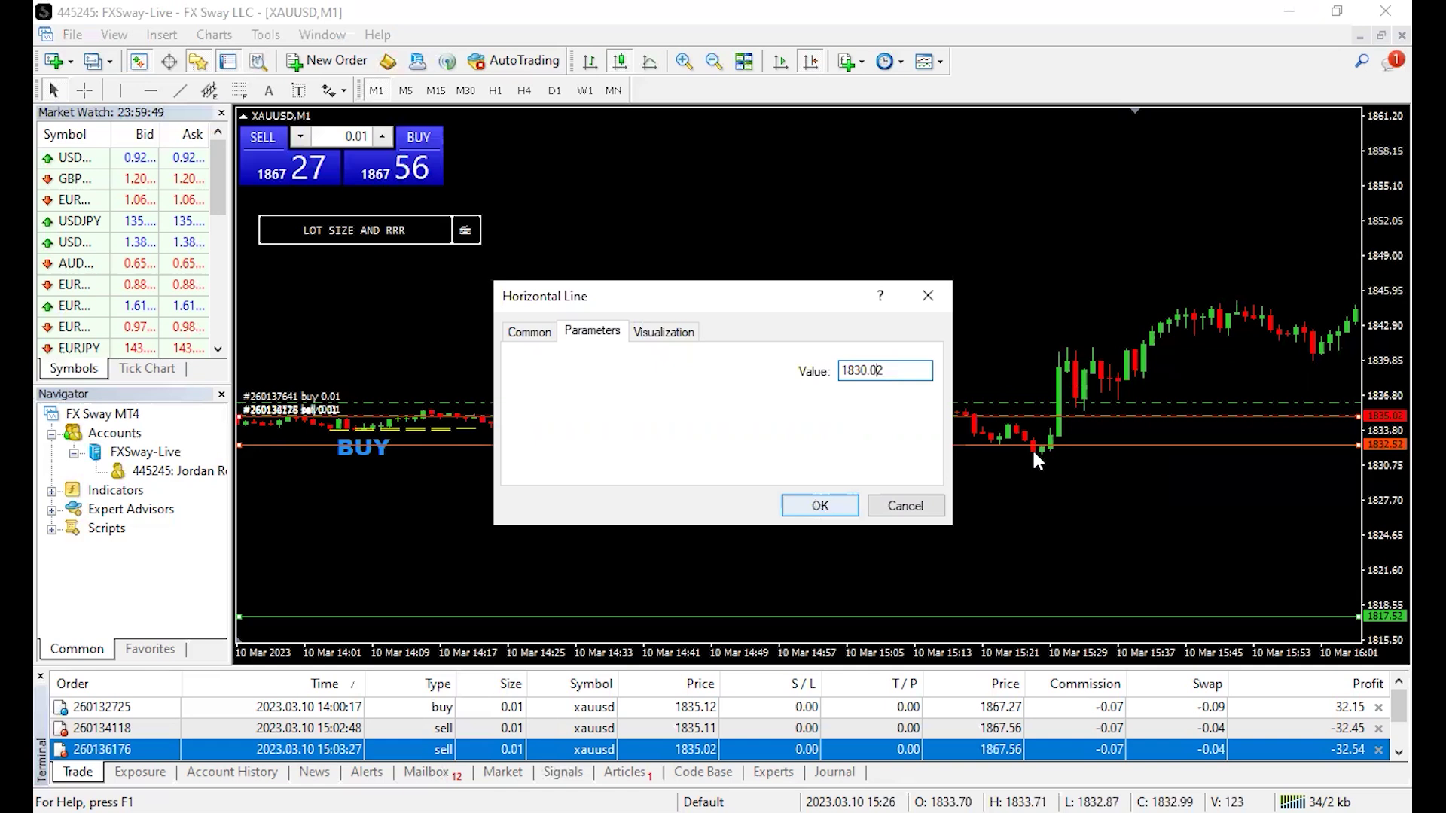
pyautogui.press('Return')
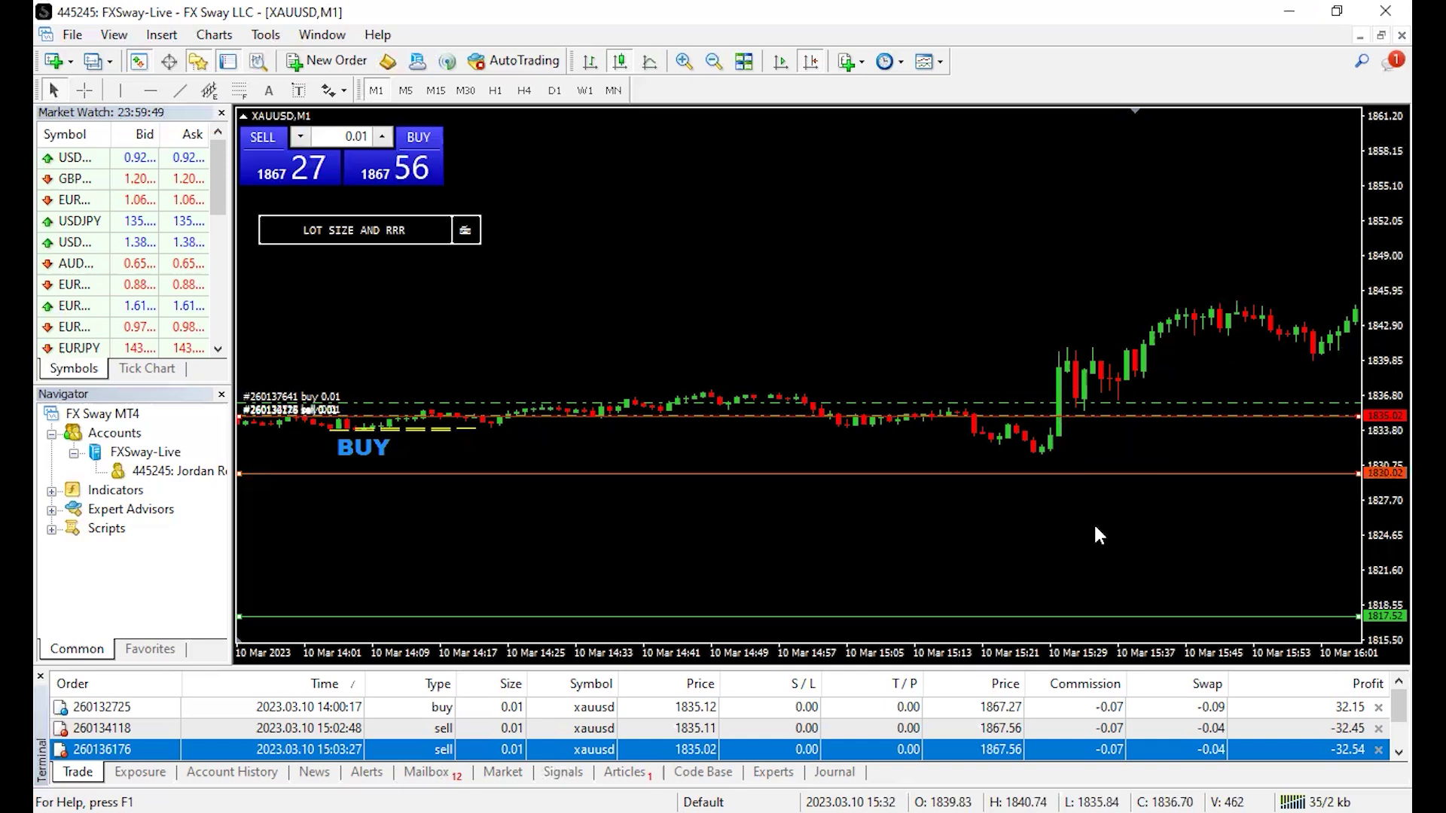
# - Delete the 1830.02 and 1817.52 horizontal lines from the XAUUSD chart
pyautogui.press('Delete')
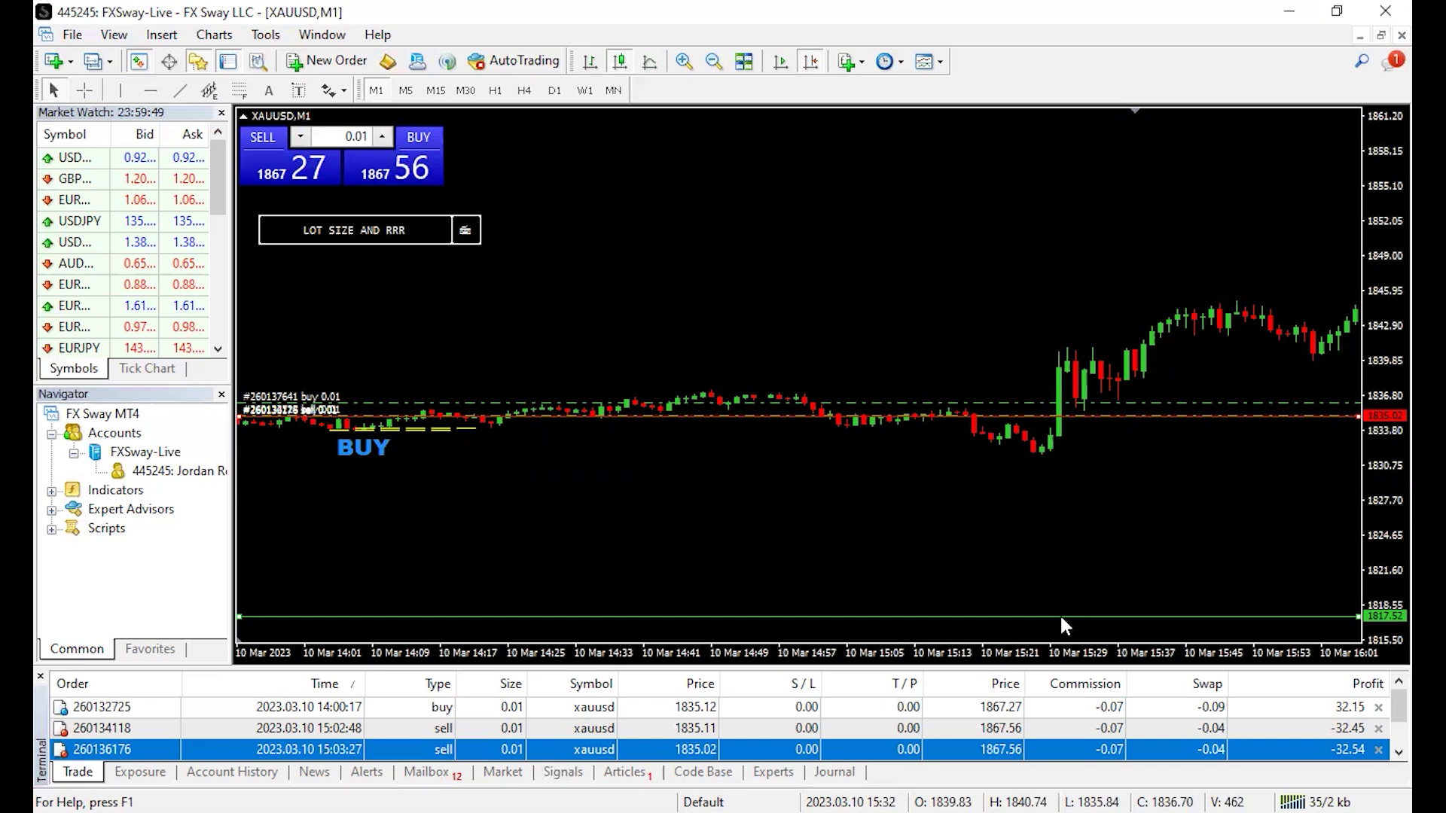
pyautogui.rightClick(1098, 414)
pyautogui.click(1142, 493)
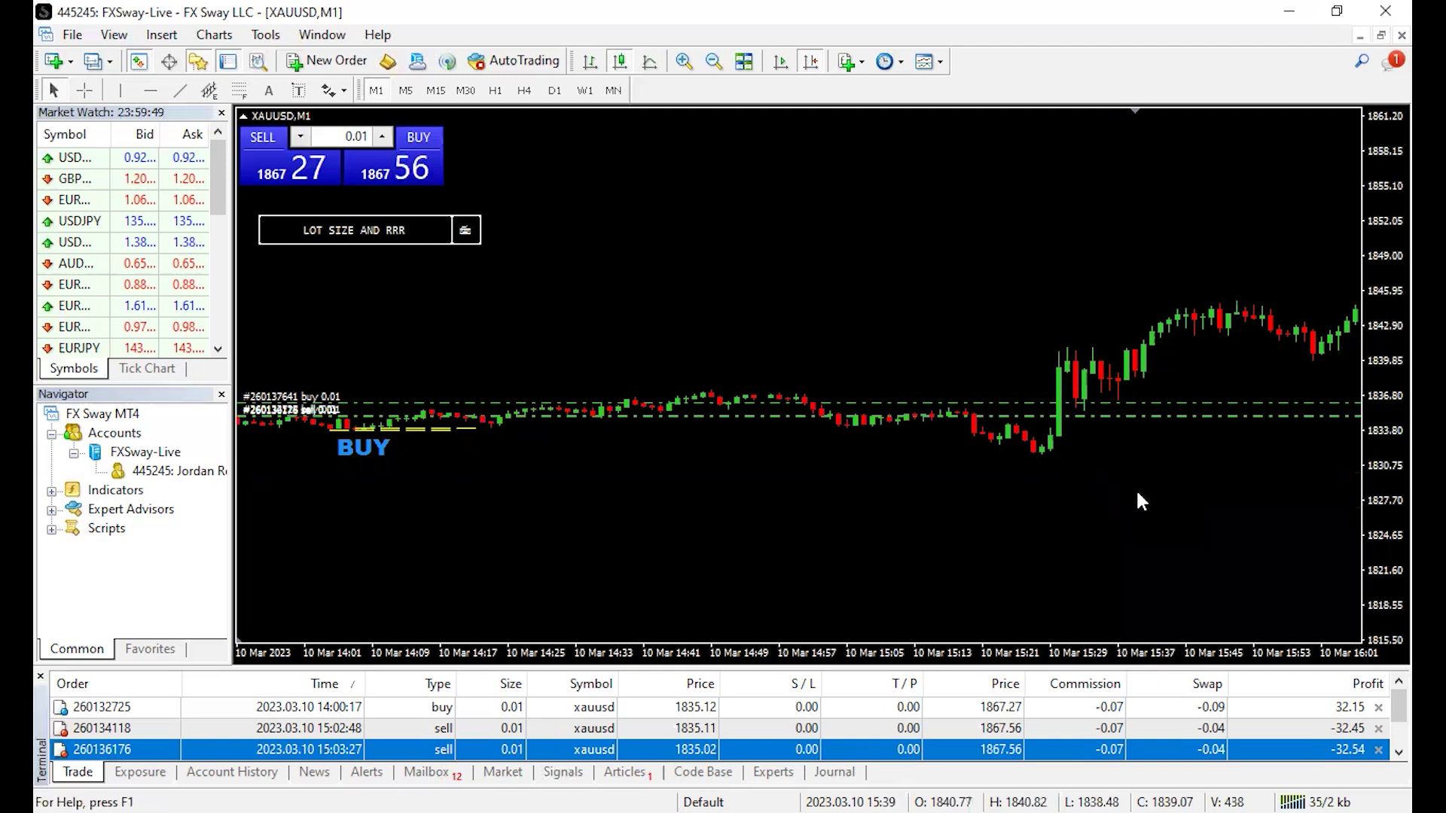